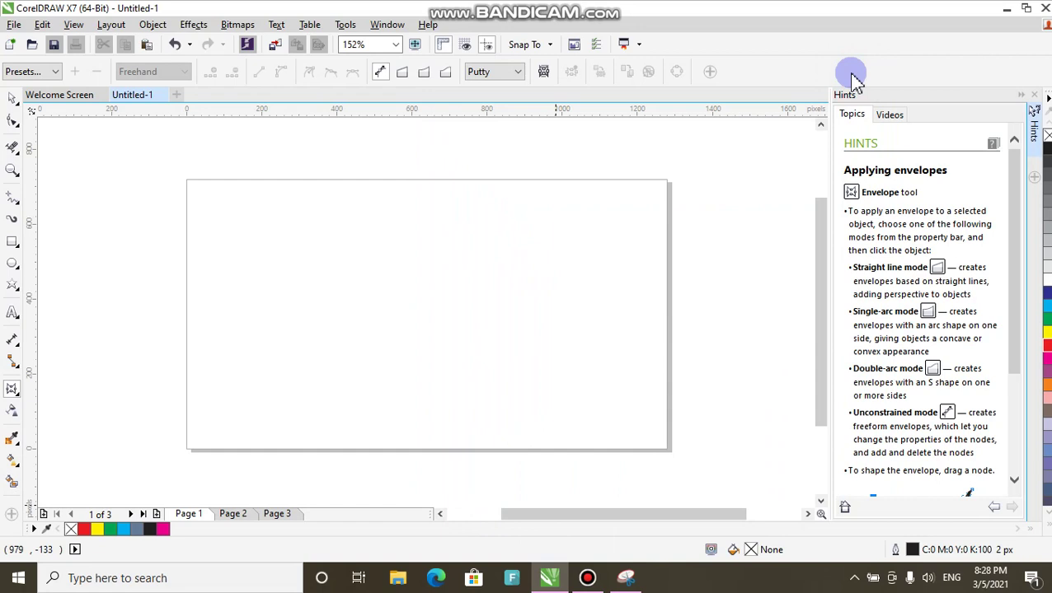
Draw a rectangle about 912 by 210 px across the middle of the page.
{"action": "left_click", "coordinate": [18, 398]}
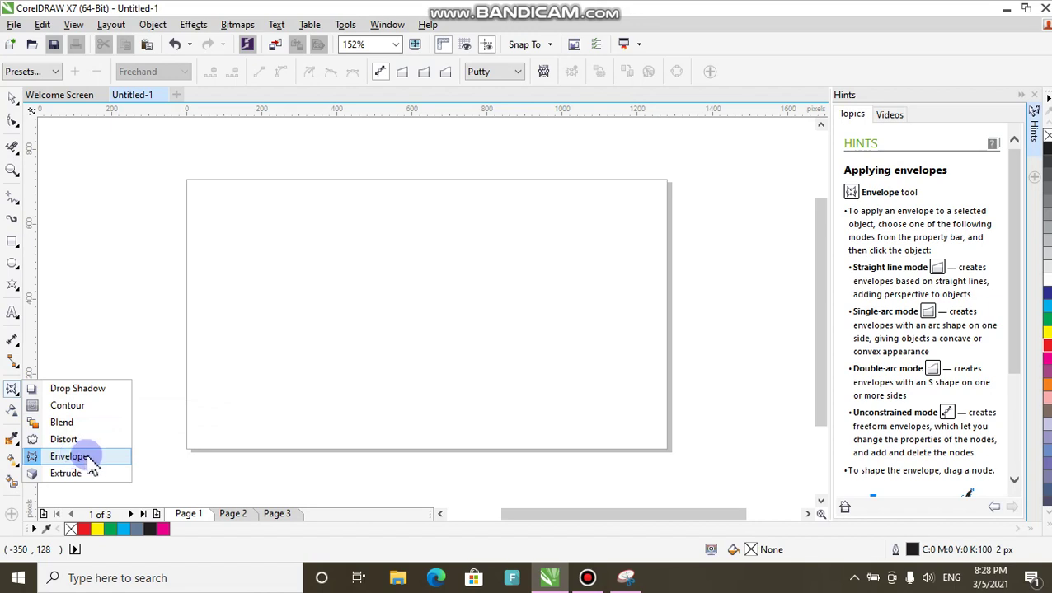
{"action": "left_click", "coordinate": [89, 462]}
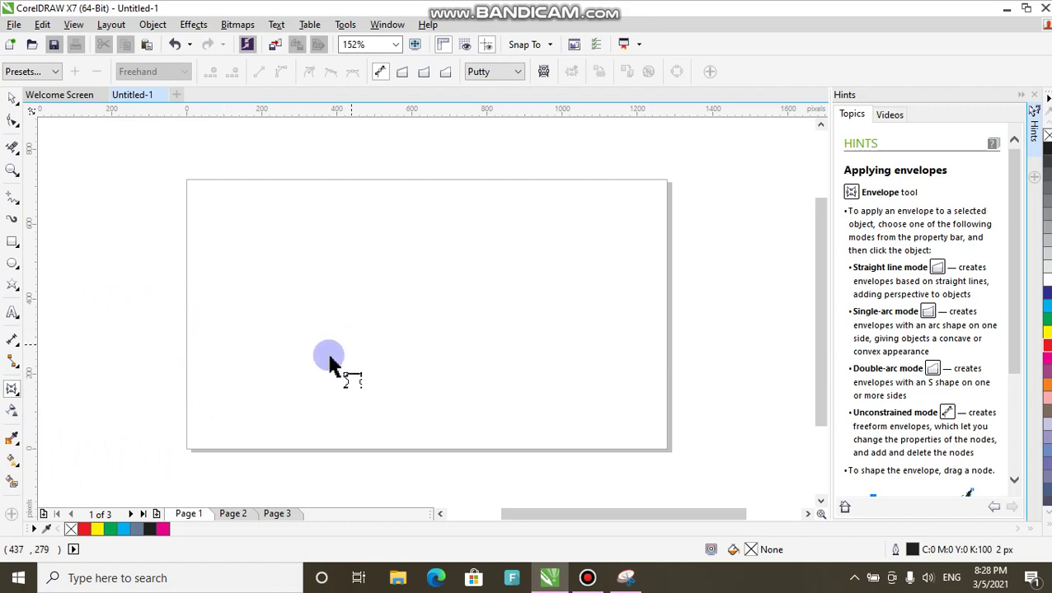
{"action": "left_click", "coordinate": [15, 241]}
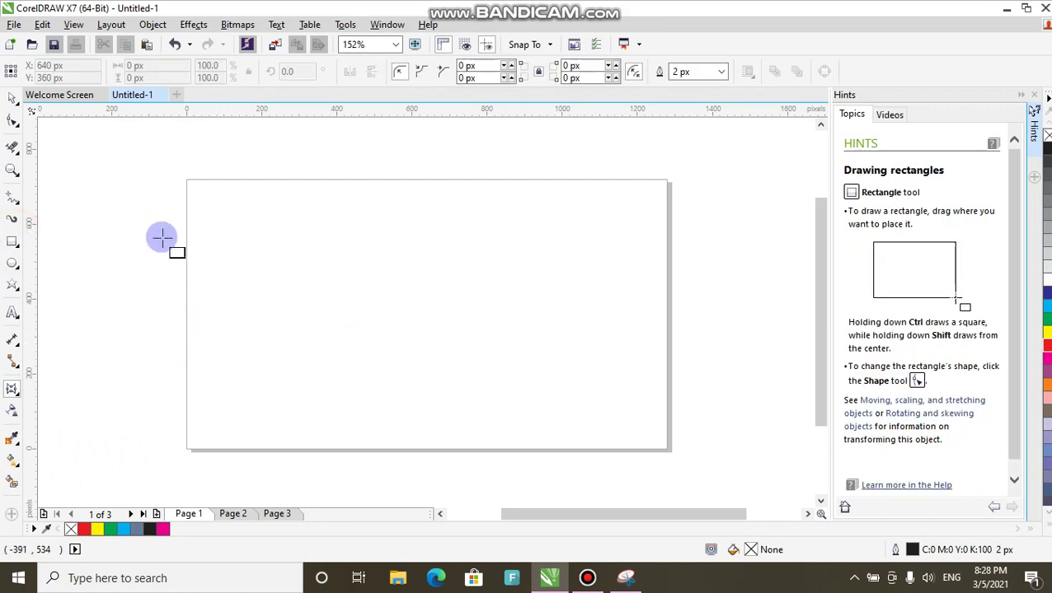
{"action": "left_click", "coordinate": [262, 279]}
{"action": "left_click_drag", "start_coordinate": [322, 293], "coordinate": [604, 358]}
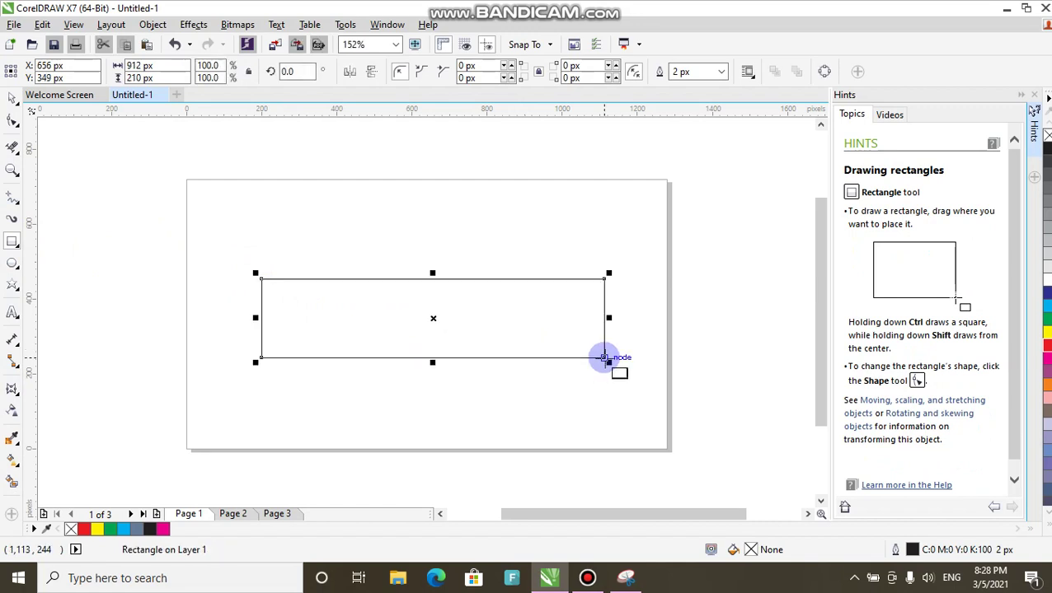
Apply an unconstrained envelope to the rectangle, raising both left corner nodes, lowering the upper right corner and slightly raising the lower right one.
{"action": "left_click", "coordinate": [13, 394]}
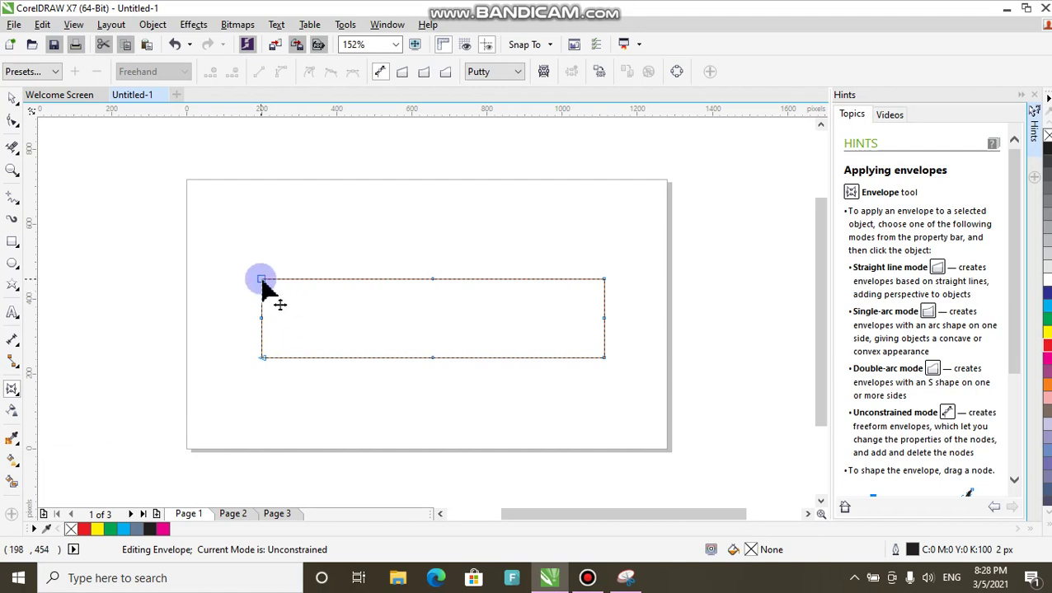
{"action": "left_click_drag", "start_coordinate": [263, 281], "coordinate": [261, 234]}
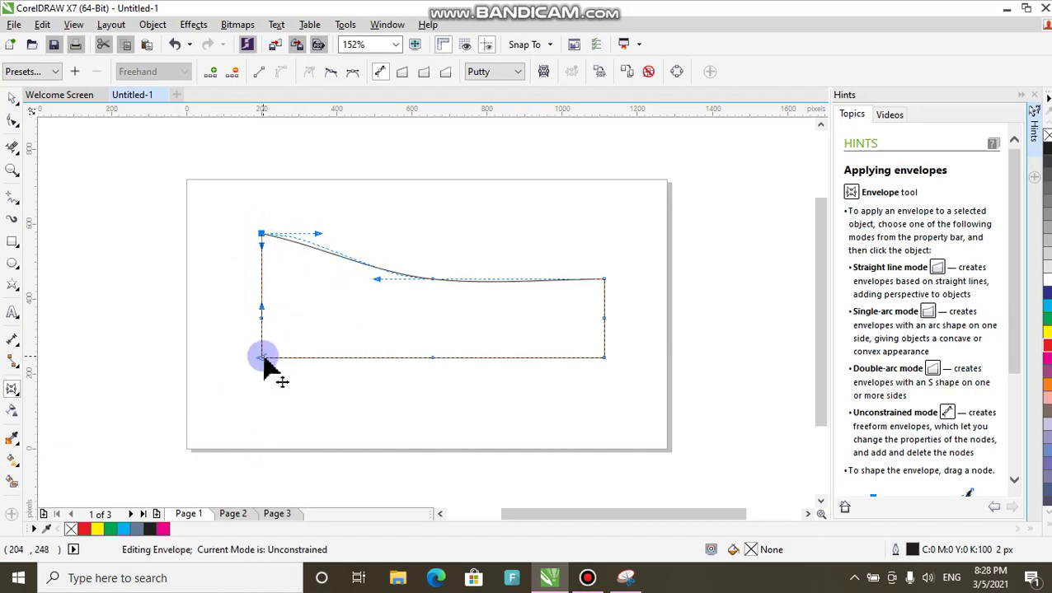
{"action": "left_click_drag", "start_coordinate": [264, 359], "coordinate": [264, 290]}
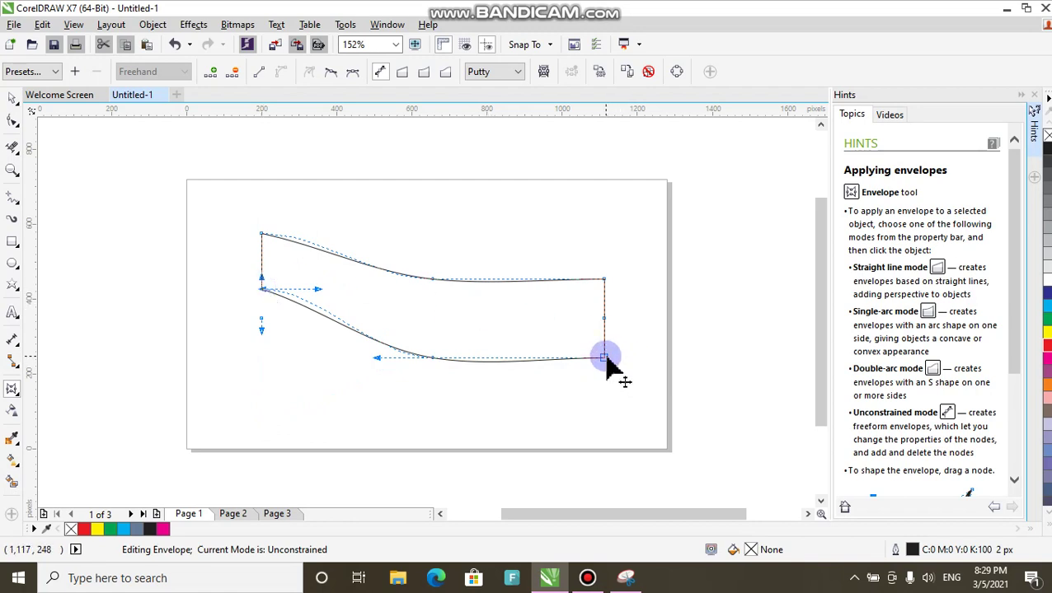
{"action": "left_click", "coordinate": [604, 281]}
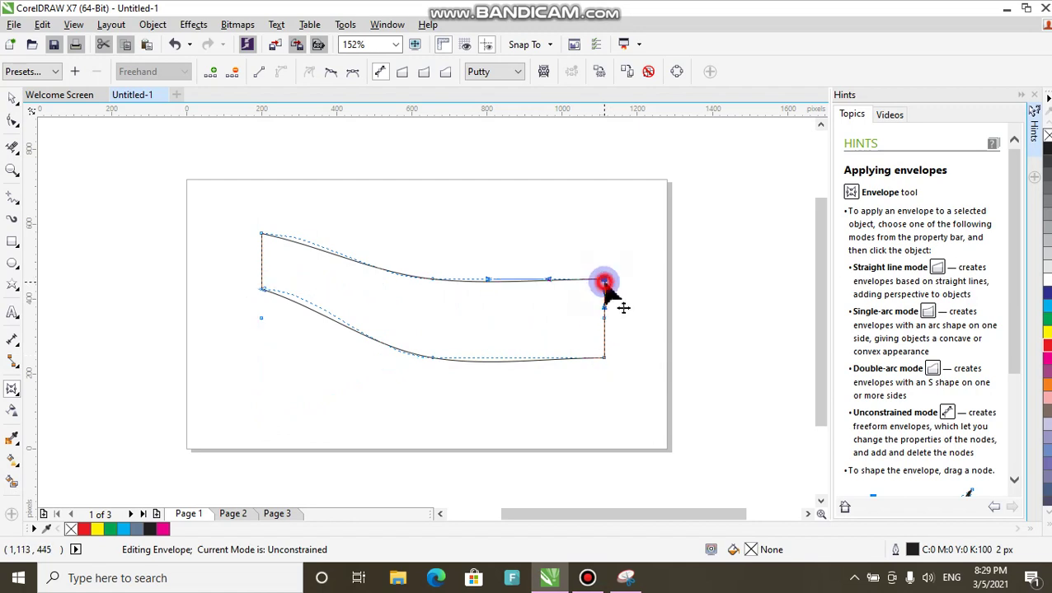
{"action": "left_click_drag", "start_coordinate": [604, 281], "coordinate": [605, 296]}
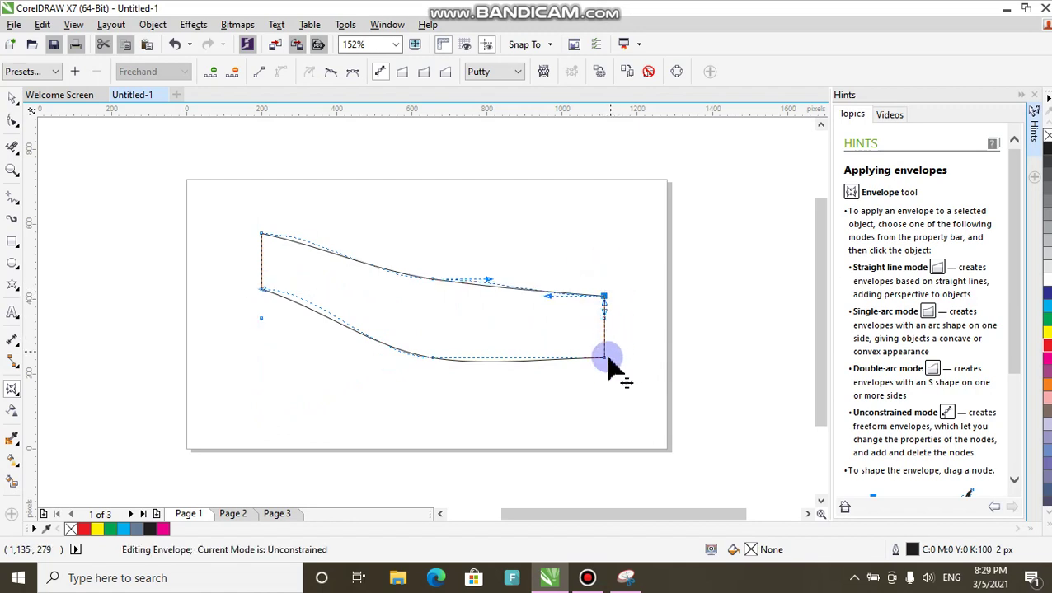
{"action": "left_click_drag", "start_coordinate": [606, 360], "coordinate": [605, 351]}
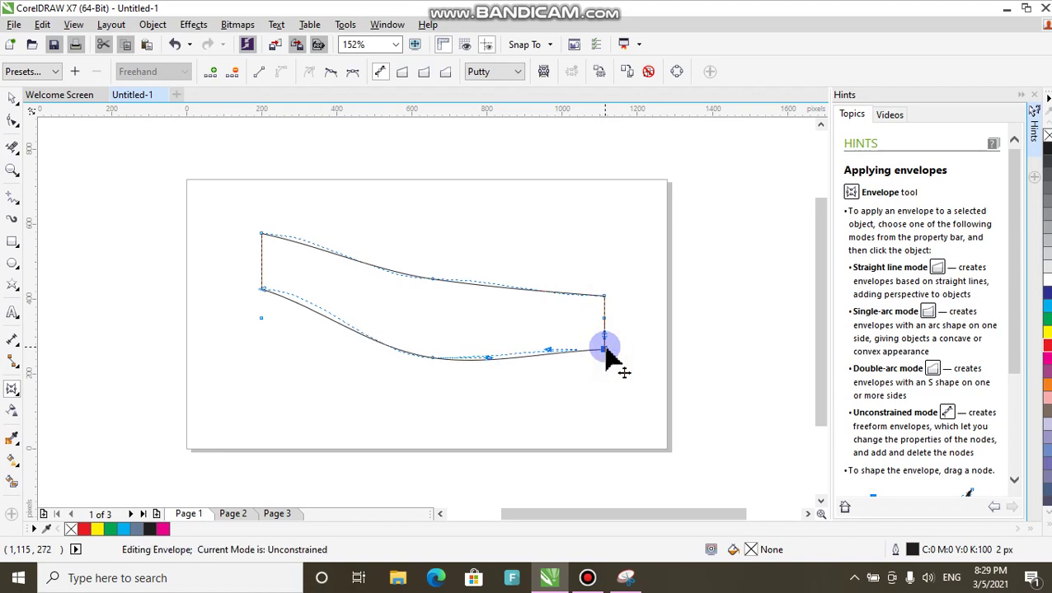
Raise the envelope's lower middle node to even out the curved band, and move the band to the lower part of the page.
{"action": "left_click", "coordinate": [432, 358]}
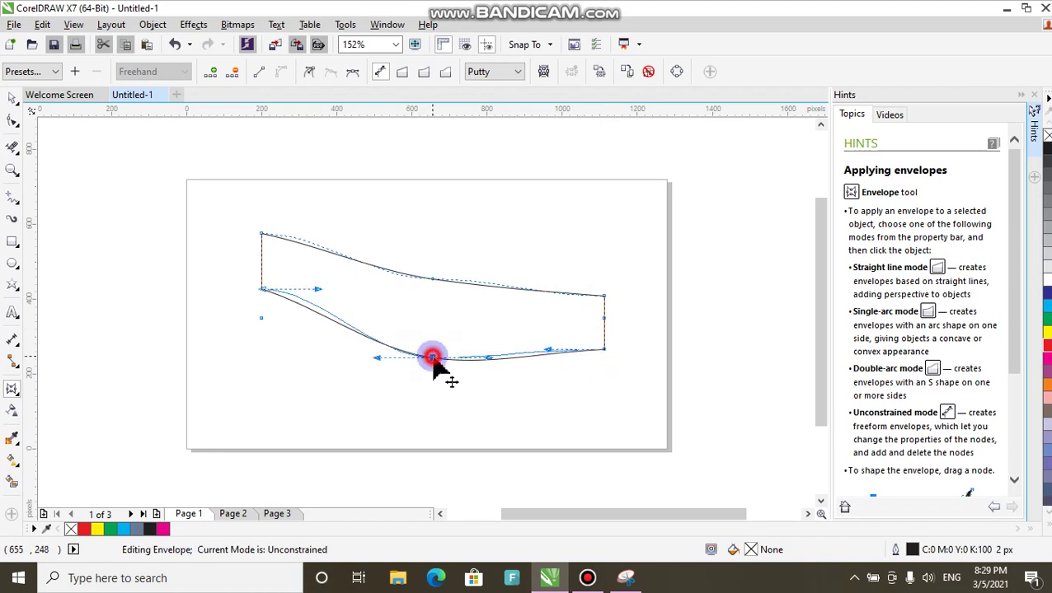
{"action": "left_click_drag", "start_coordinate": [432, 357], "coordinate": [431, 330]}
{"action": "left_click", "coordinate": [509, 387]}
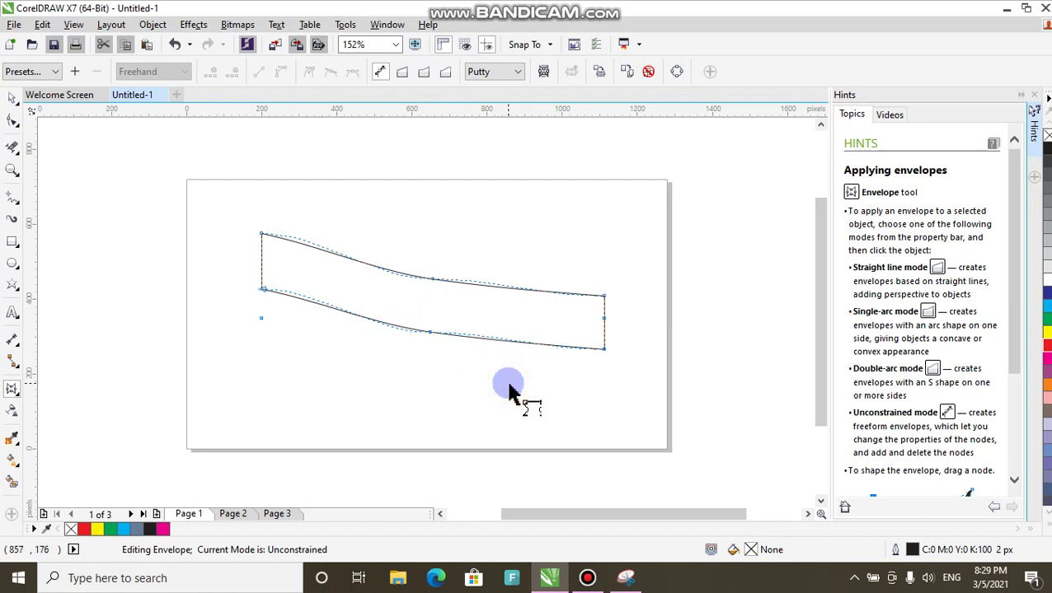
{"action": "left_click", "coordinate": [511, 388]}
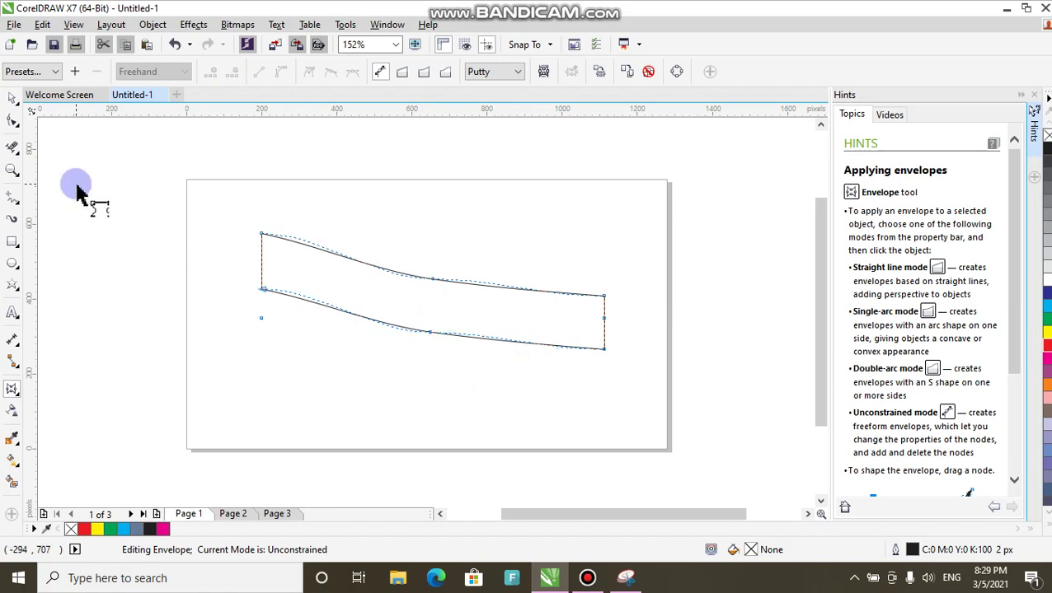
{"action": "left_click", "coordinate": [12, 97]}
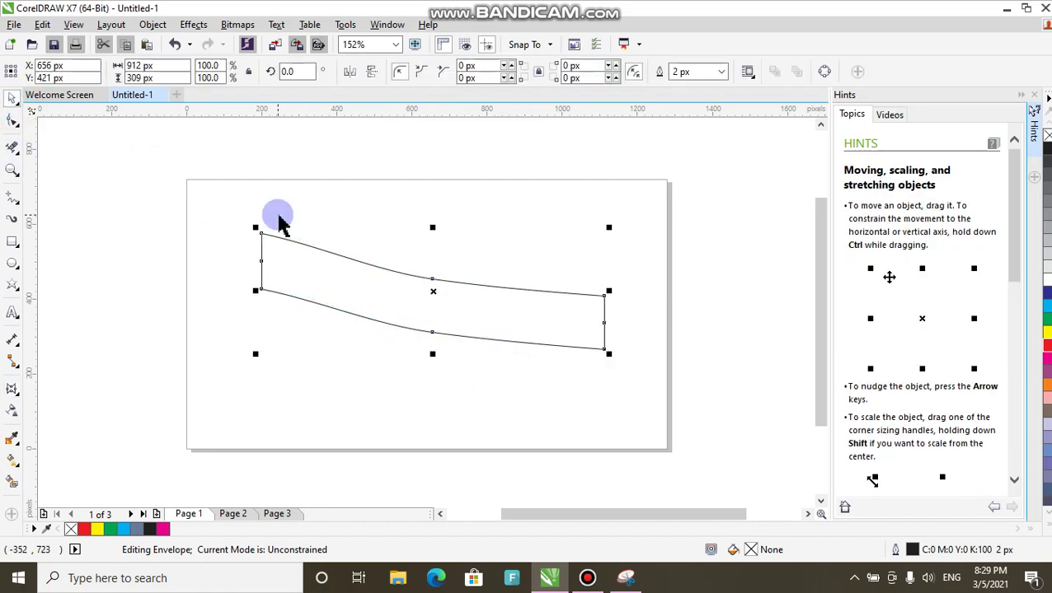
{"action": "left_click_drag", "start_coordinate": [433, 290], "coordinate": [442, 349]}
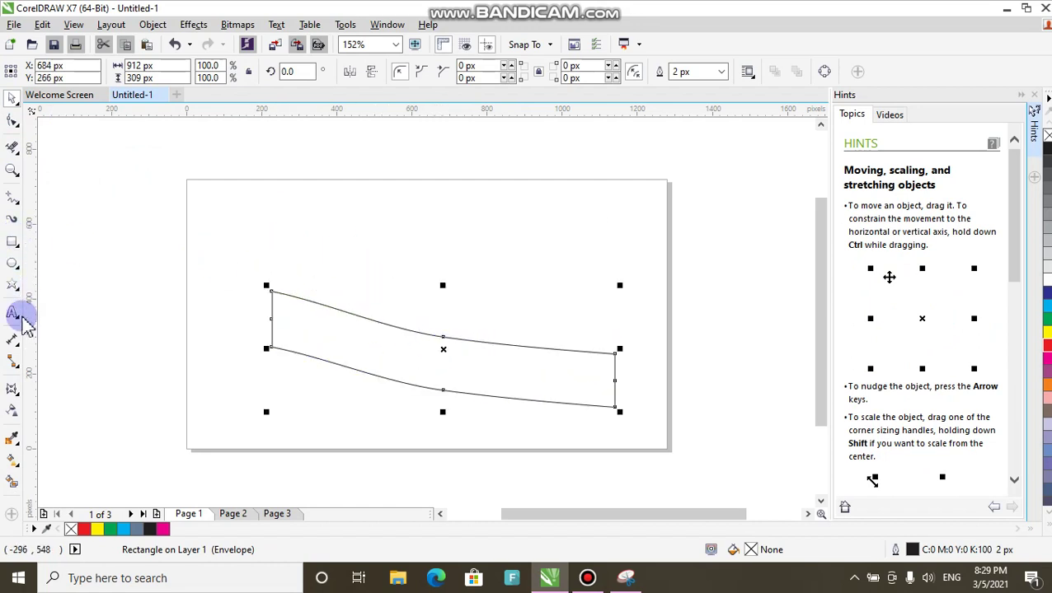
Add the artistic text "Ali Computers" above the curved band.
{"action": "left_click", "coordinate": [12, 313]}
{"action": "left_click", "coordinate": [277, 214]}
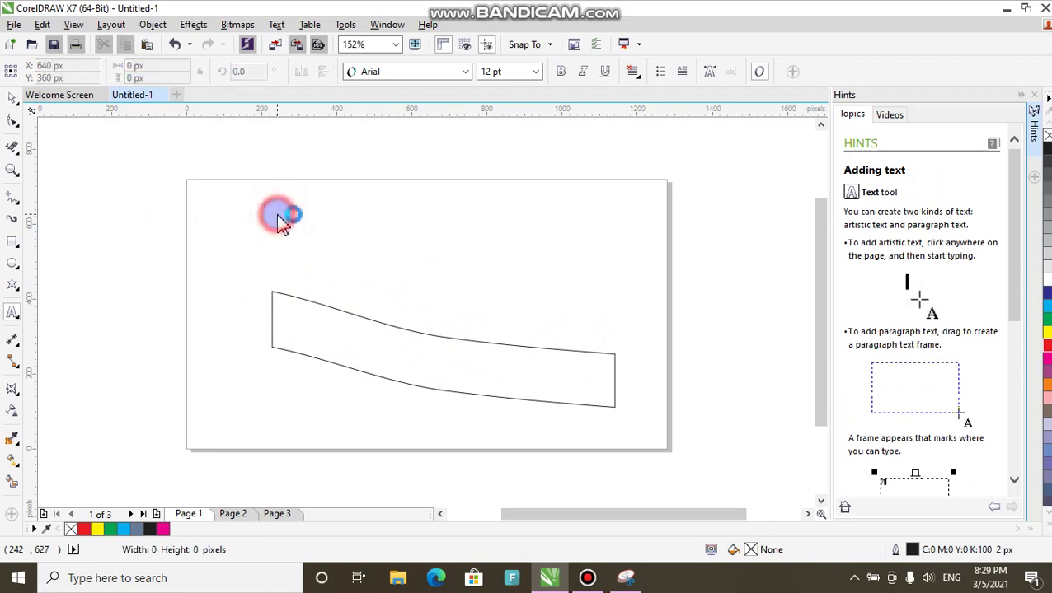
{"action": "type", "text": "Ali "}
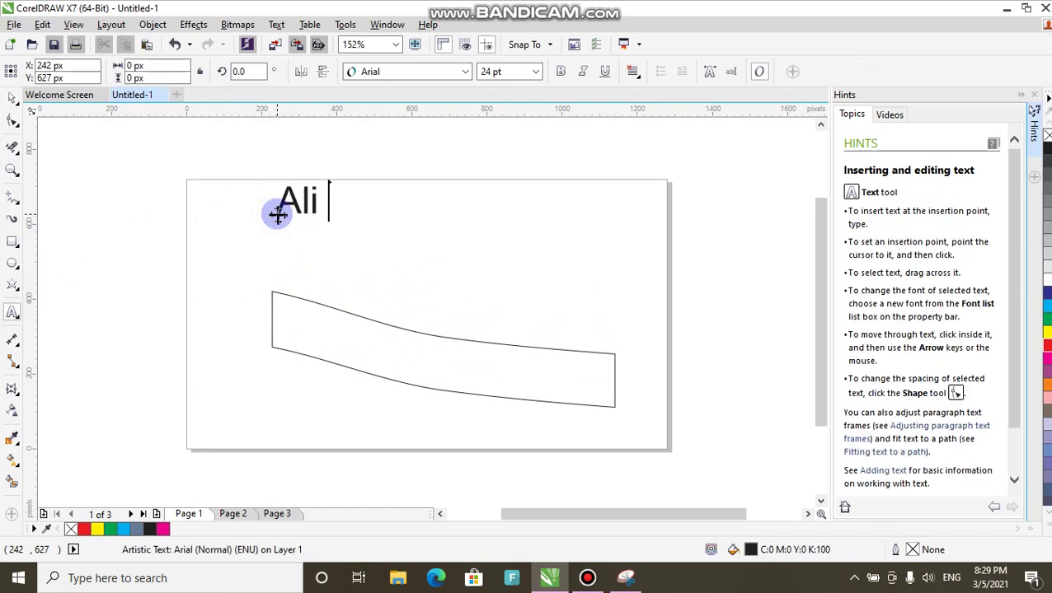
{"action": "type", "text": "Compu"}
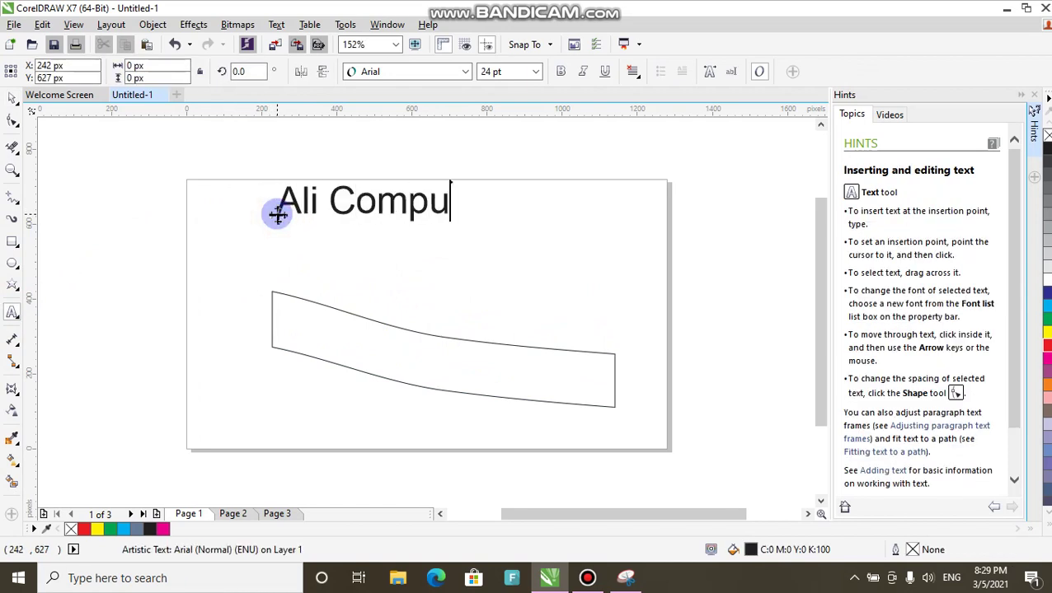
{"action": "type", "text": "ters"}
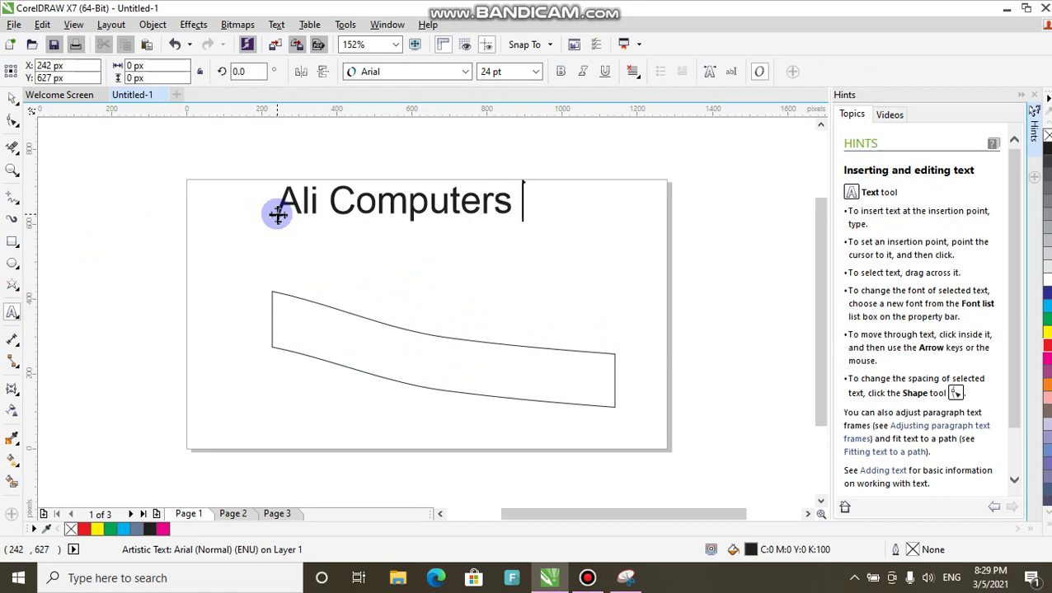
Set the text's font to Arial Black and enlarge it to about 940 px wide above the band.
{"action": "left_click", "coordinate": [12, 97]}
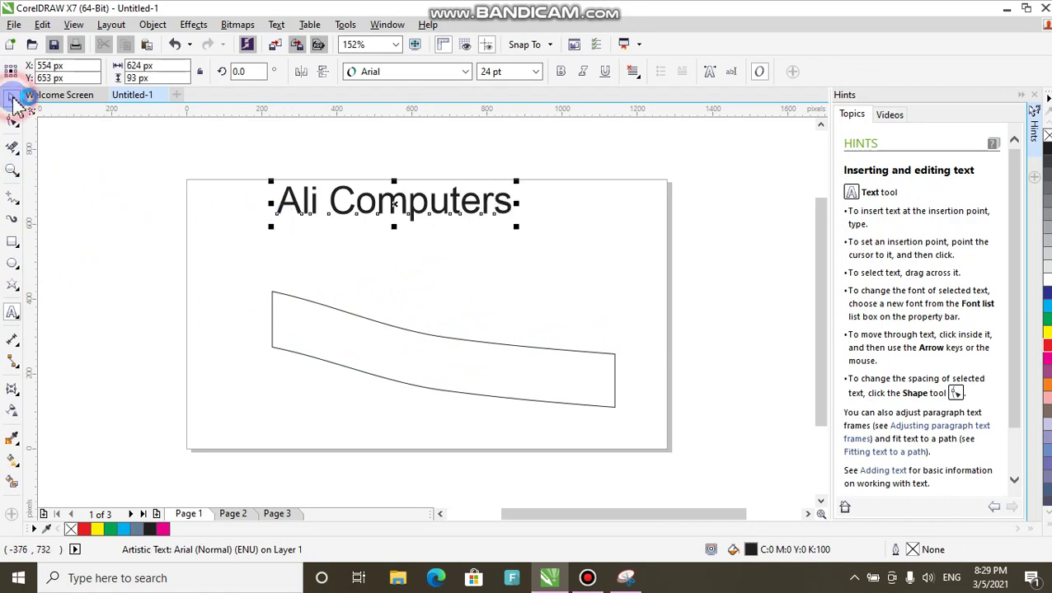
{"action": "left_click", "coordinate": [467, 71]}
{"action": "left_click", "coordinate": [445, 109]}
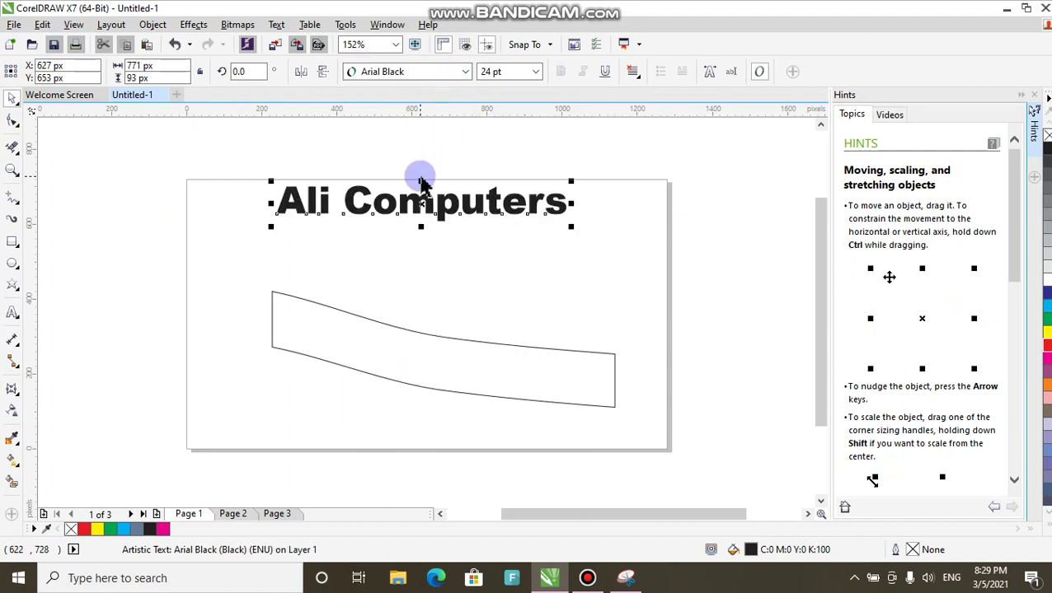
{"action": "left_click_drag", "start_coordinate": [421, 202], "coordinate": [420, 216]}
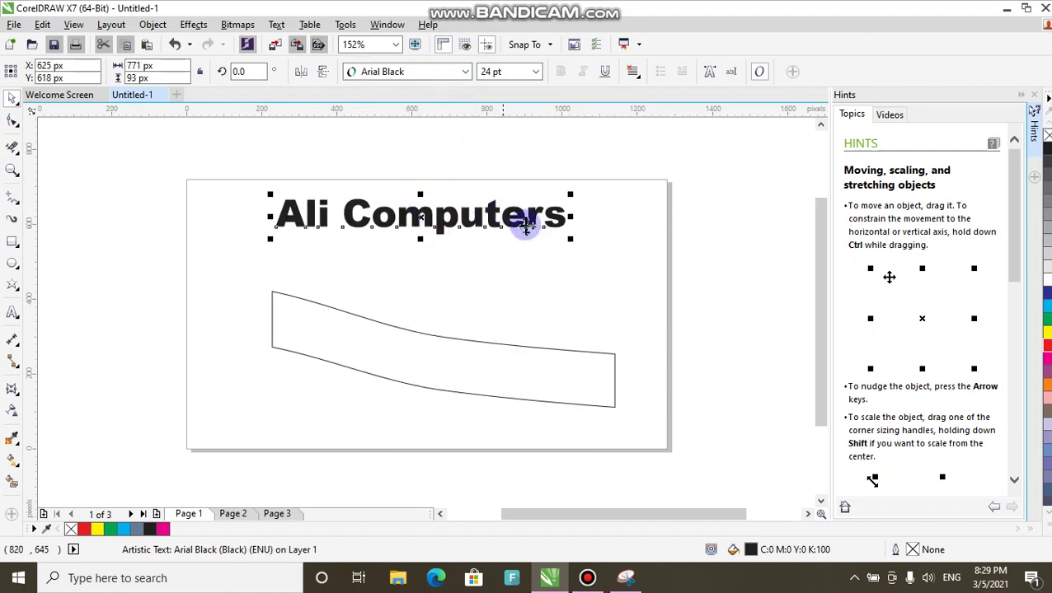
{"action": "left_click_drag", "start_coordinate": [569, 239], "coordinate": [634, 282]}
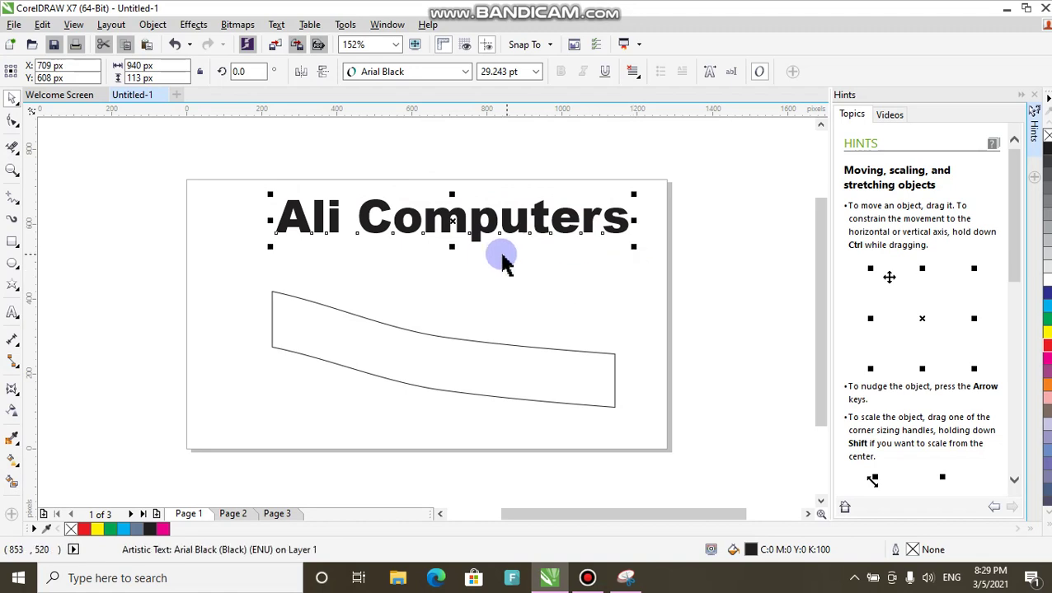
Try copying the curved band's envelope properties onto the text, and undo the change.
{"action": "left_click", "coordinate": [12, 388]}
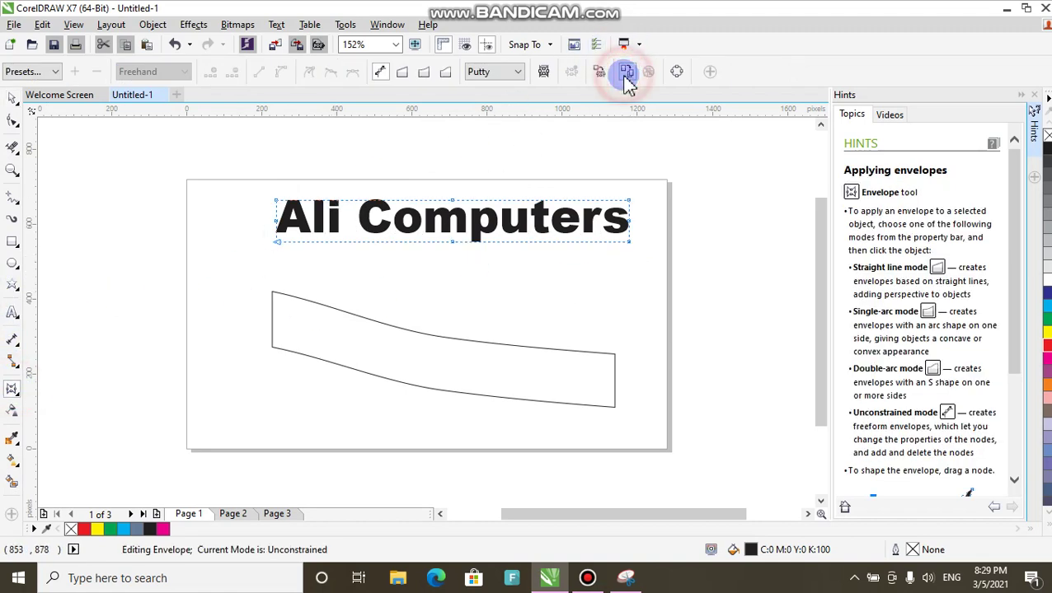
{"action": "left_click", "coordinate": [497, 352]}
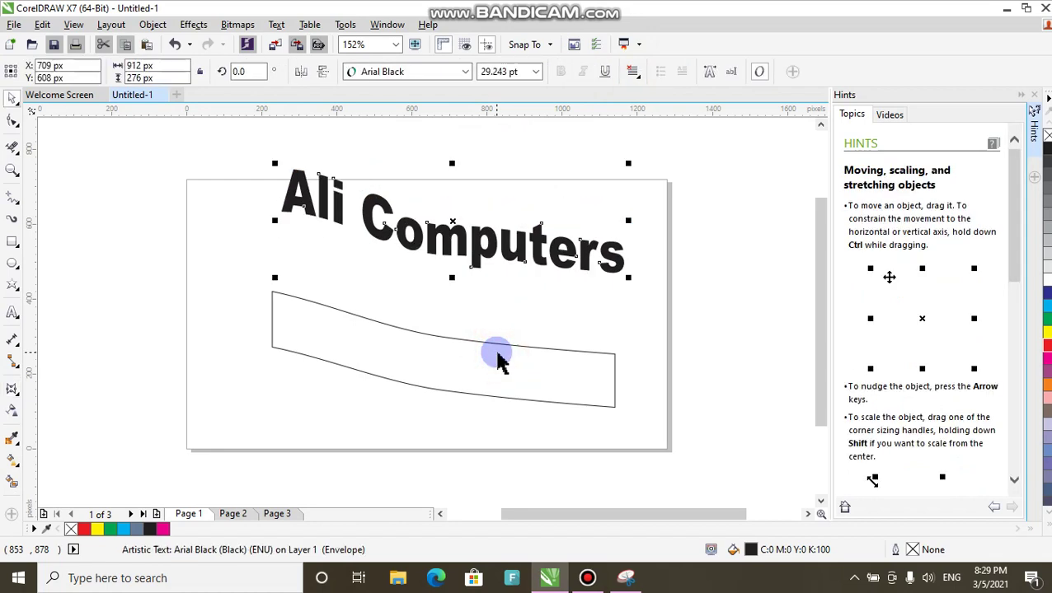
{"action": "key", "text": "ctrl+z"}
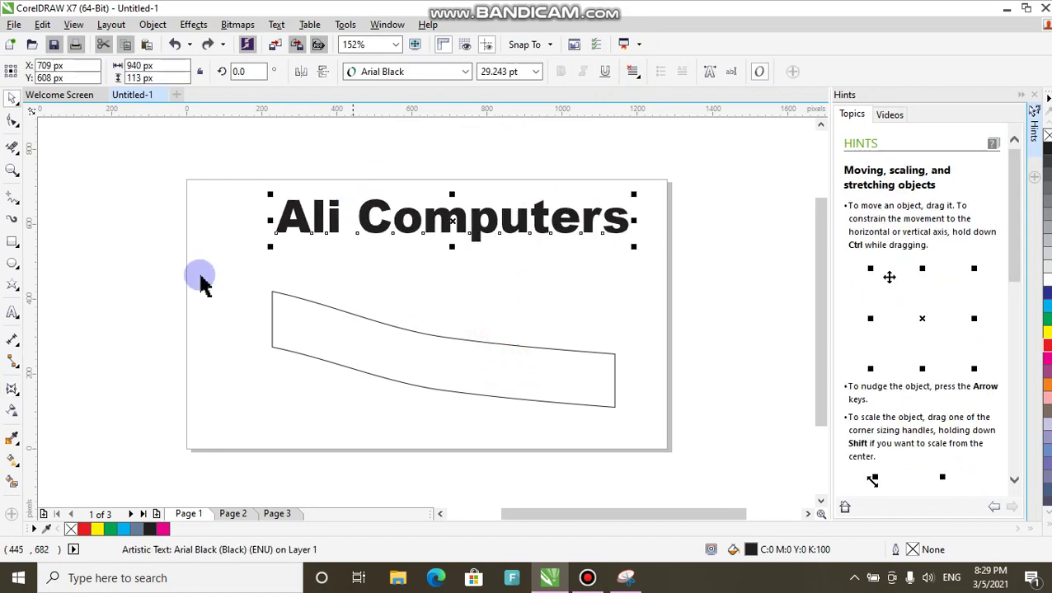
Warp the text with the band's copied envelope and place it inside the band, then undo these changes.
{"action": "left_click", "coordinate": [11, 388]}
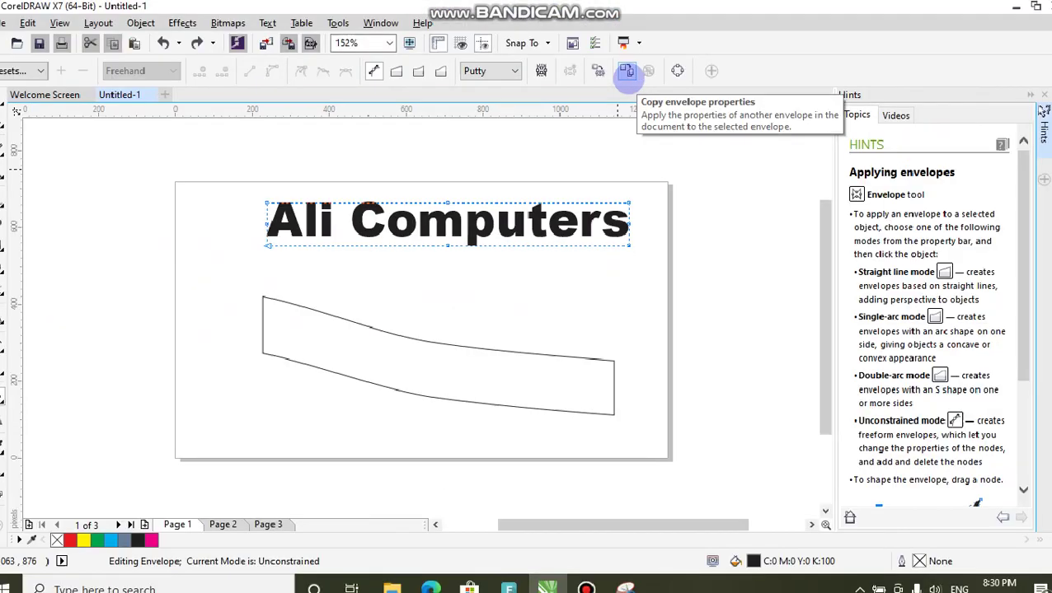
{"action": "left_click", "coordinate": [630, 67]}
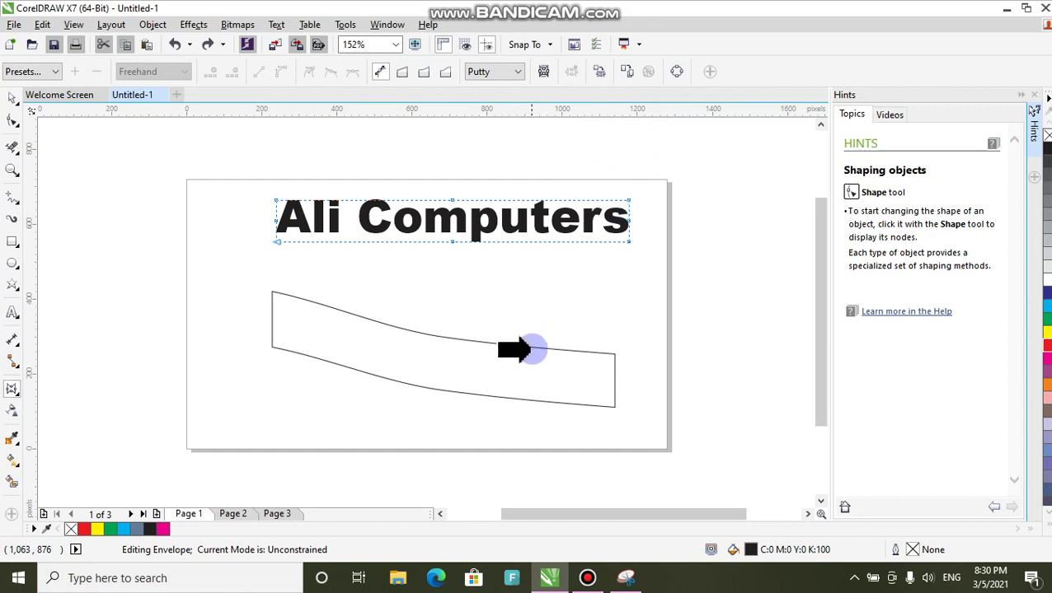
{"action": "left_click", "coordinate": [531, 354]}
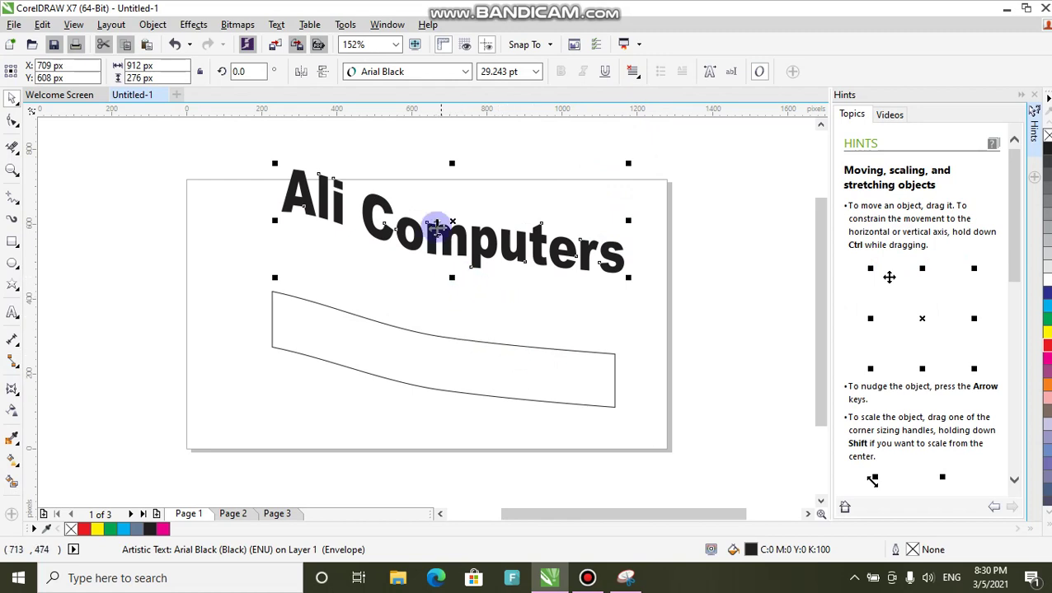
{"action": "left_click_drag", "start_coordinate": [452, 223], "coordinate": [445, 350]}
{"action": "left_click", "coordinate": [504, 313]}
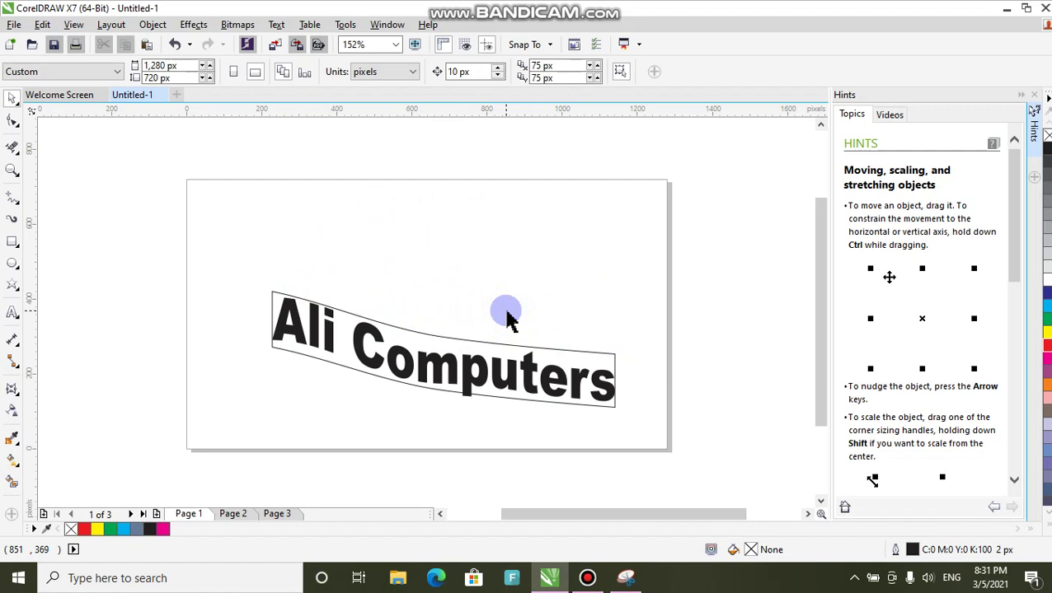
{"action": "key", "text": "ctrl+z"}
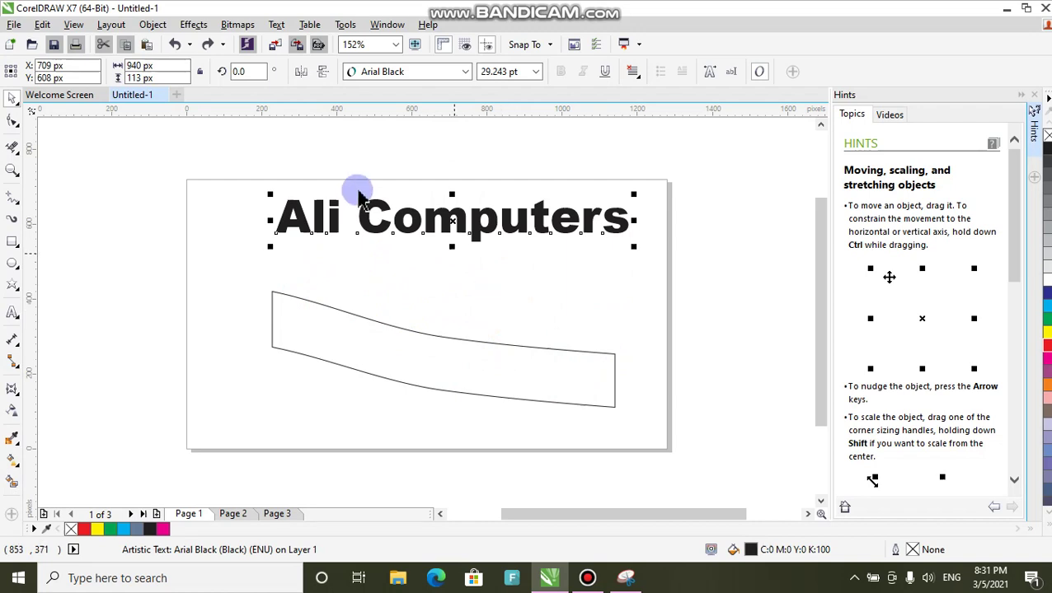
Apply the Circular envelope preset to the text, and replace it with the Rectilinear preset.
{"action": "left_click", "coordinate": [12, 391]}
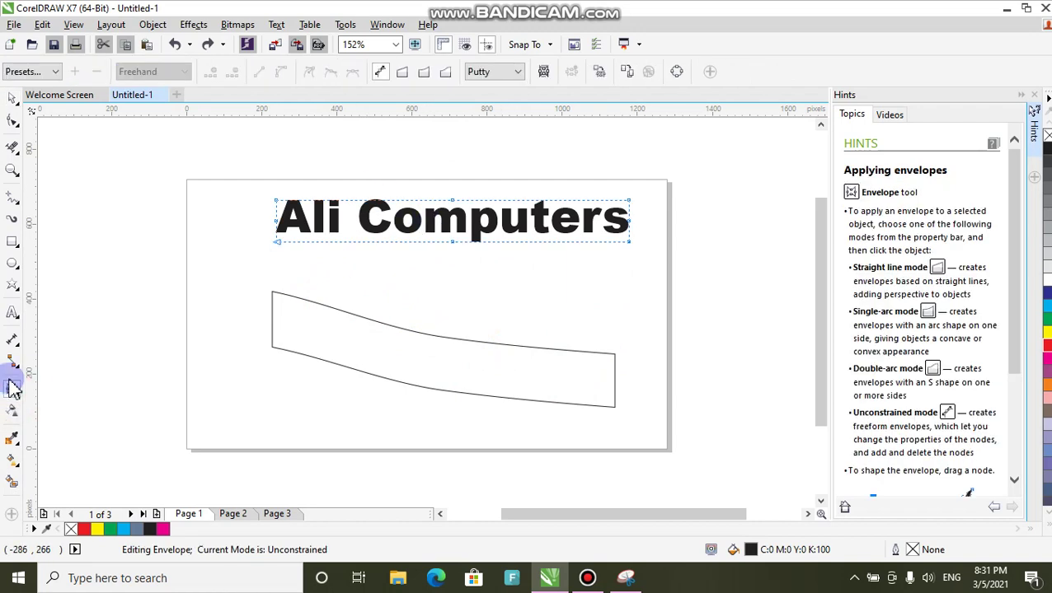
{"action": "left_click", "coordinate": [54, 73]}
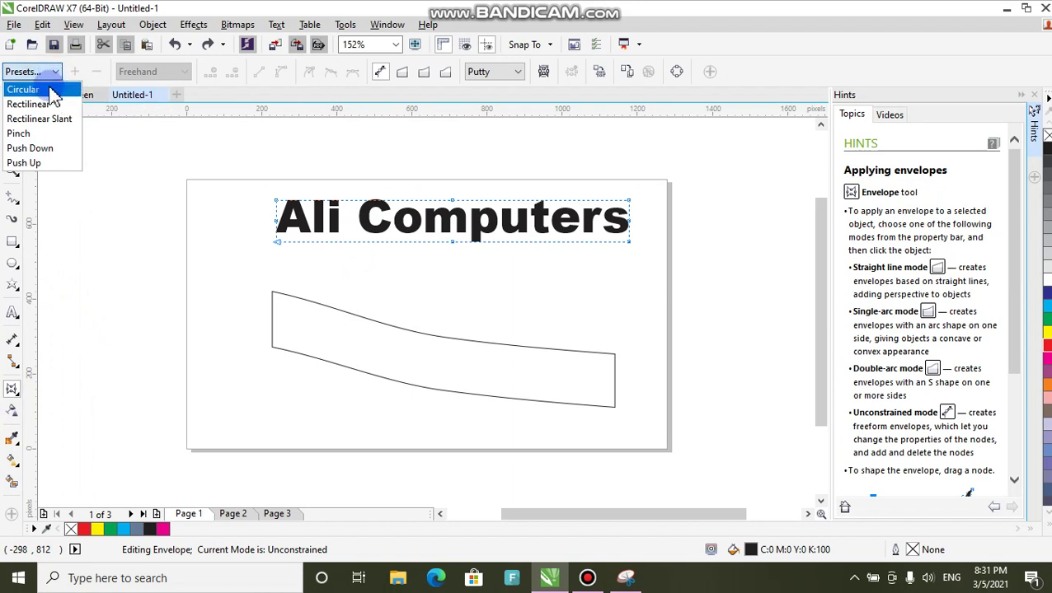
{"action": "left_click", "coordinate": [49, 89]}
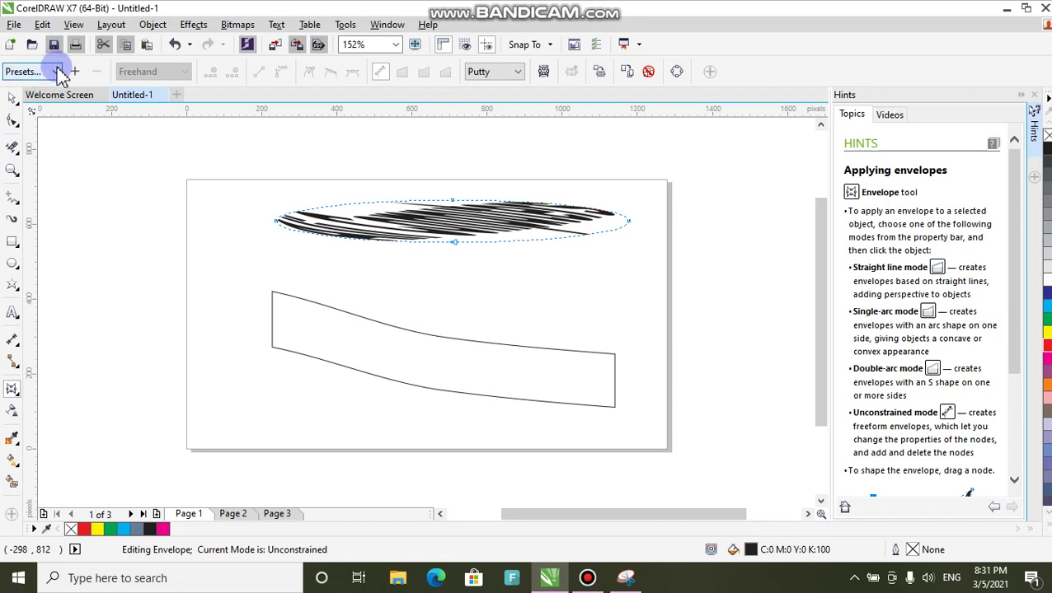
{"action": "left_click", "coordinate": [54, 72]}
{"action": "left_click", "coordinate": [51, 106]}
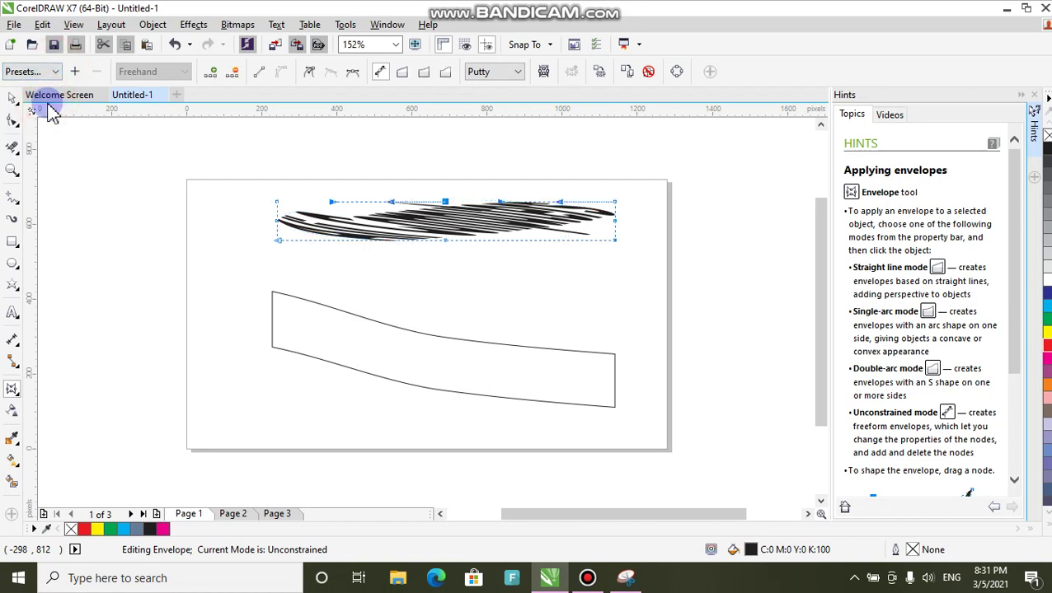
Apply the Rectilinear Slant envelope preset to the text, and replace it with the Push Down preset.
{"action": "left_click", "coordinate": [41, 72]}
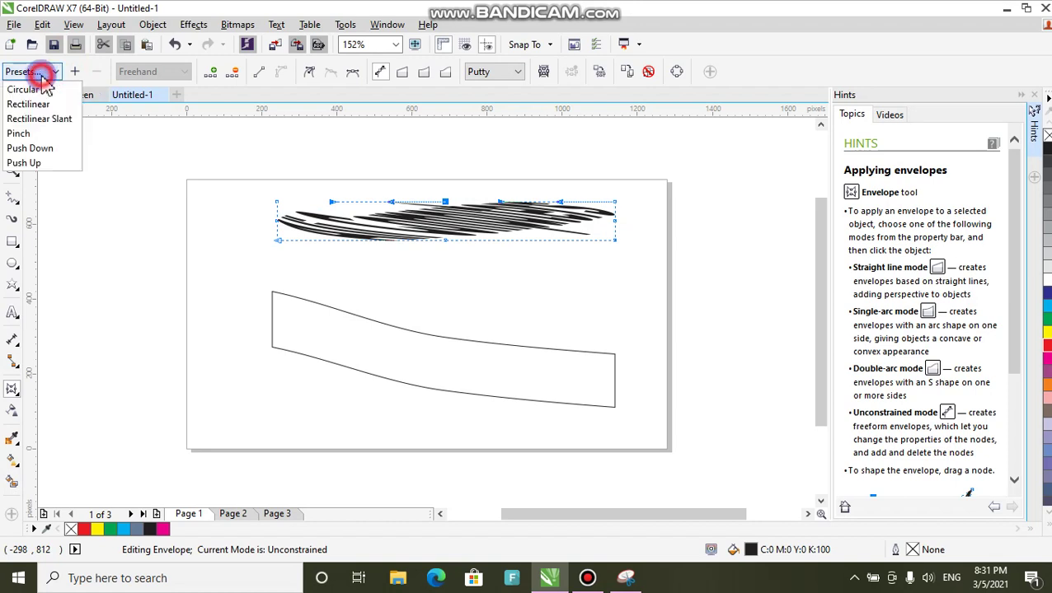
{"action": "left_click", "coordinate": [42, 120]}
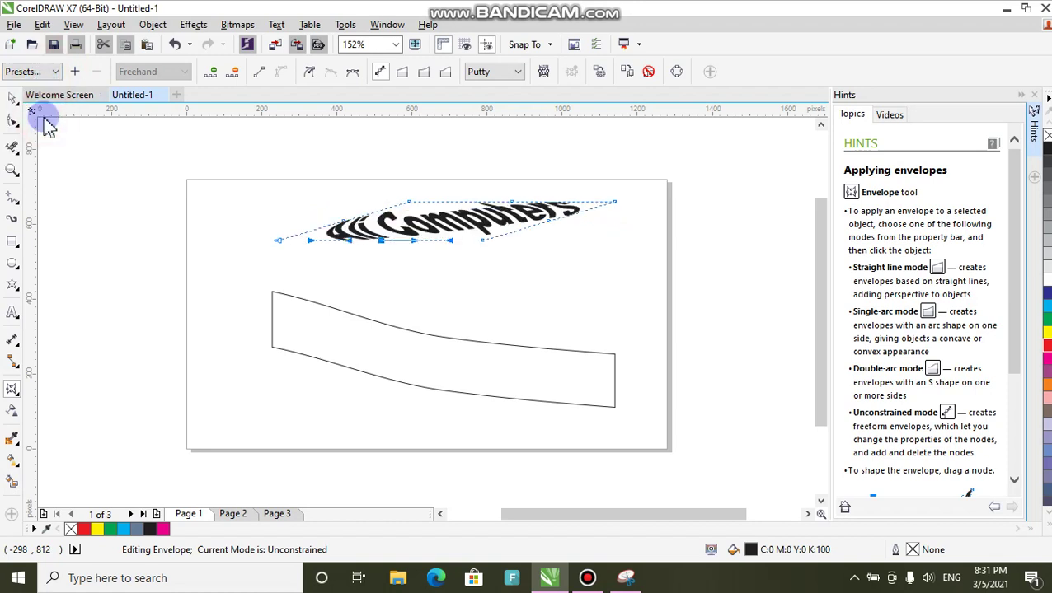
{"action": "left_click", "coordinate": [41, 72]}
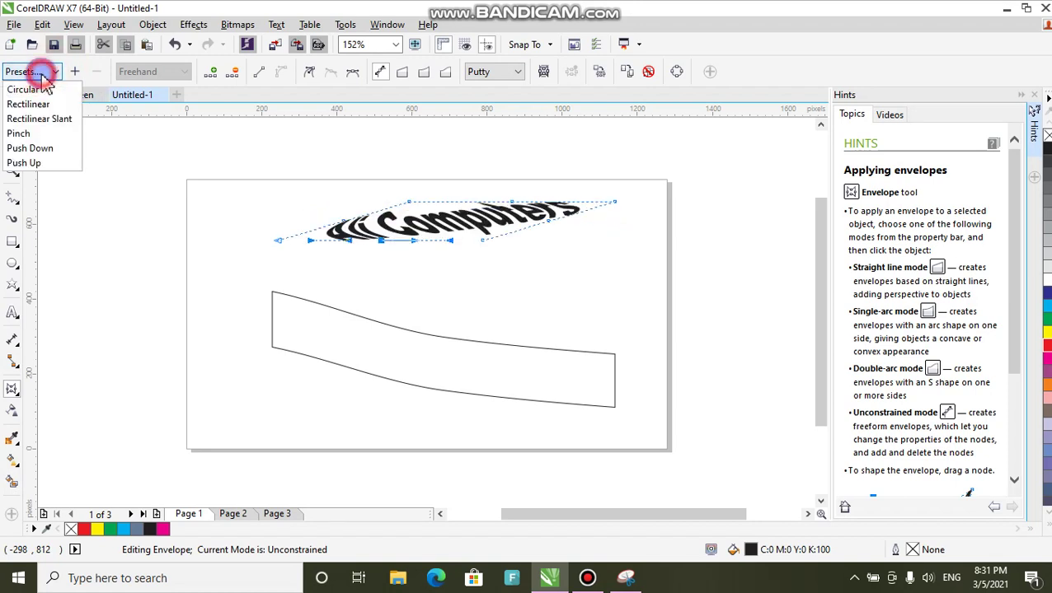
{"action": "left_click", "coordinate": [33, 148]}
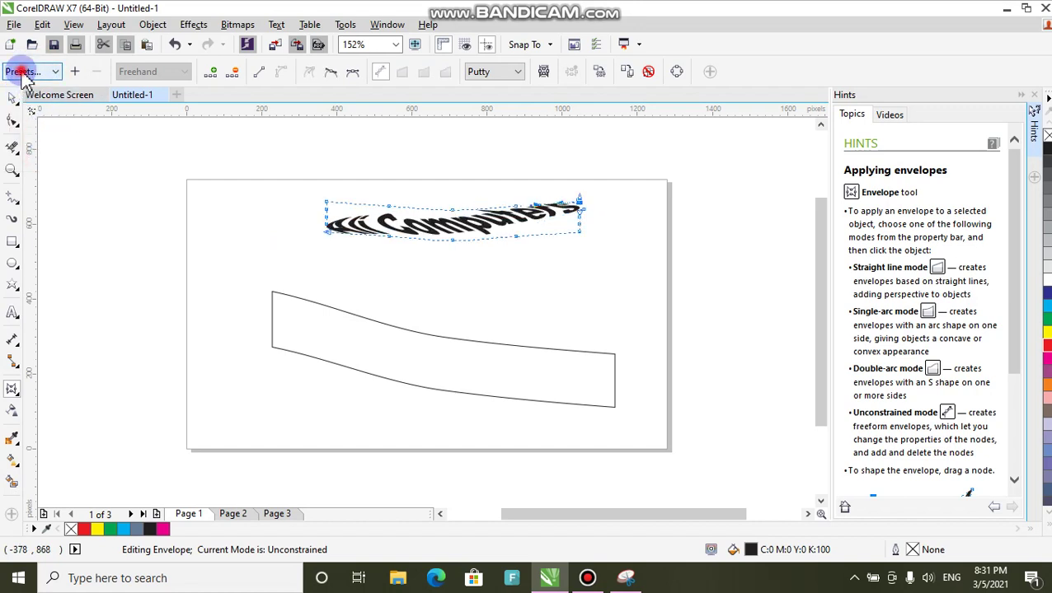
Apply the Pinch envelope preset to the text, and replace it with the Push Up preset.
{"action": "left_click", "coordinate": [25, 75]}
{"action": "left_click", "coordinate": [27, 134]}
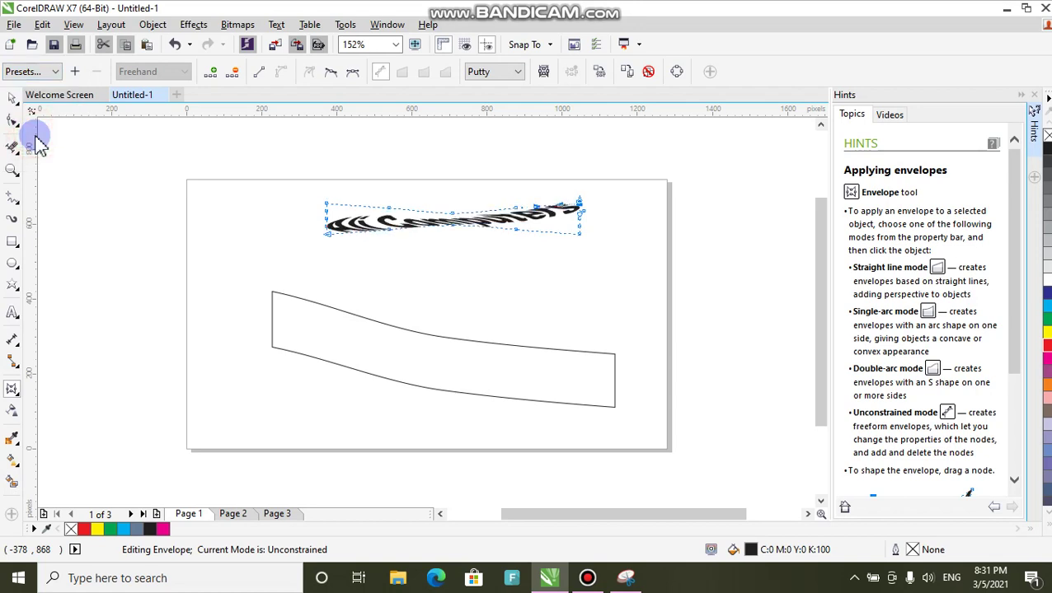
{"action": "left_click", "coordinate": [21, 72]}
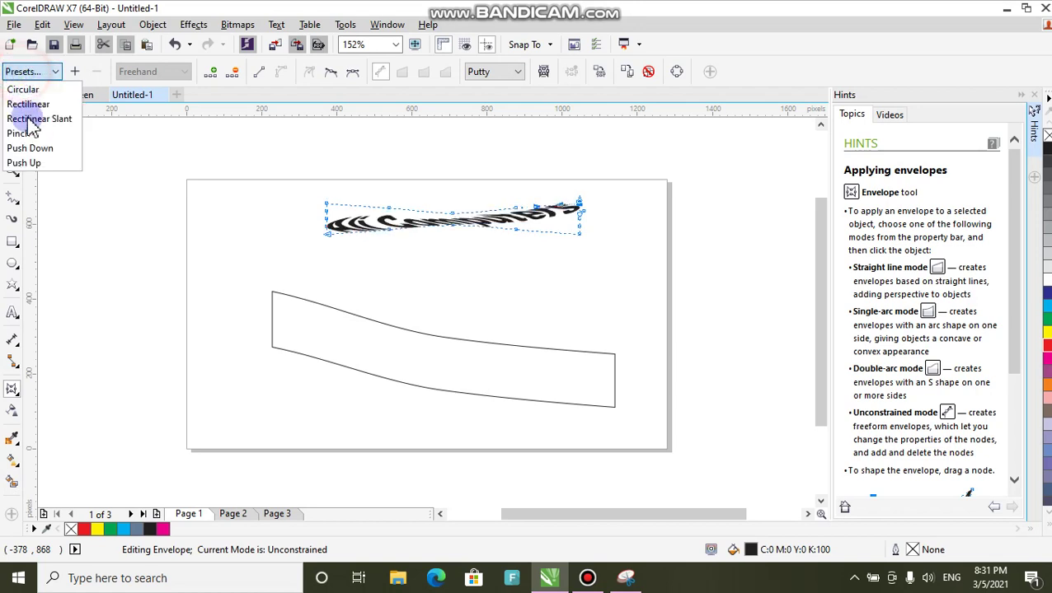
{"action": "left_click", "coordinate": [37, 167]}
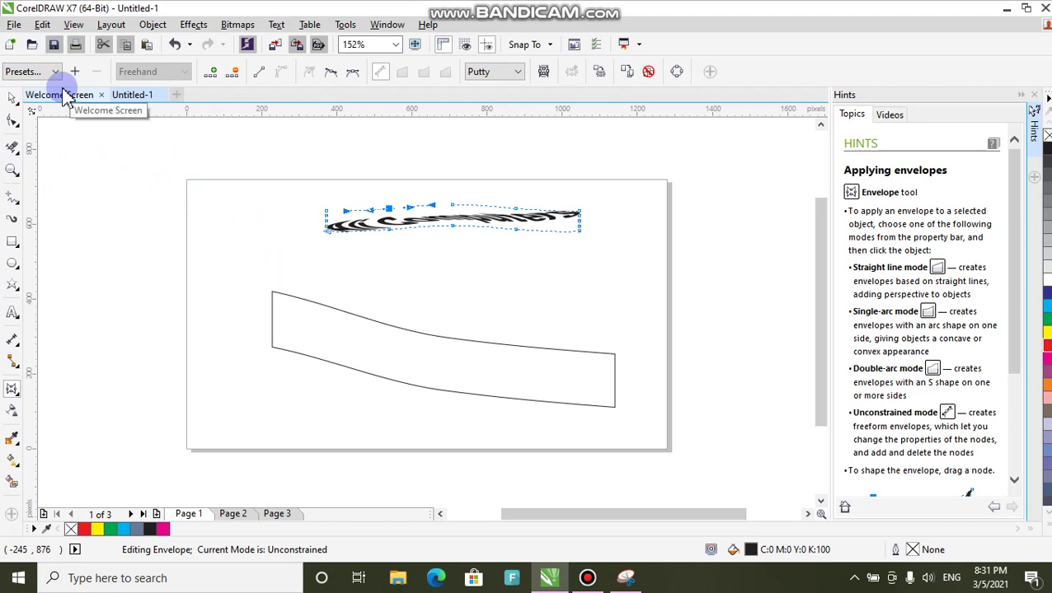
Undo all the envelope presets on the text back to its undistorted shape.
{"action": "left_click", "coordinate": [24, 72]}
{"action": "left_click", "coordinate": [228, 165]}
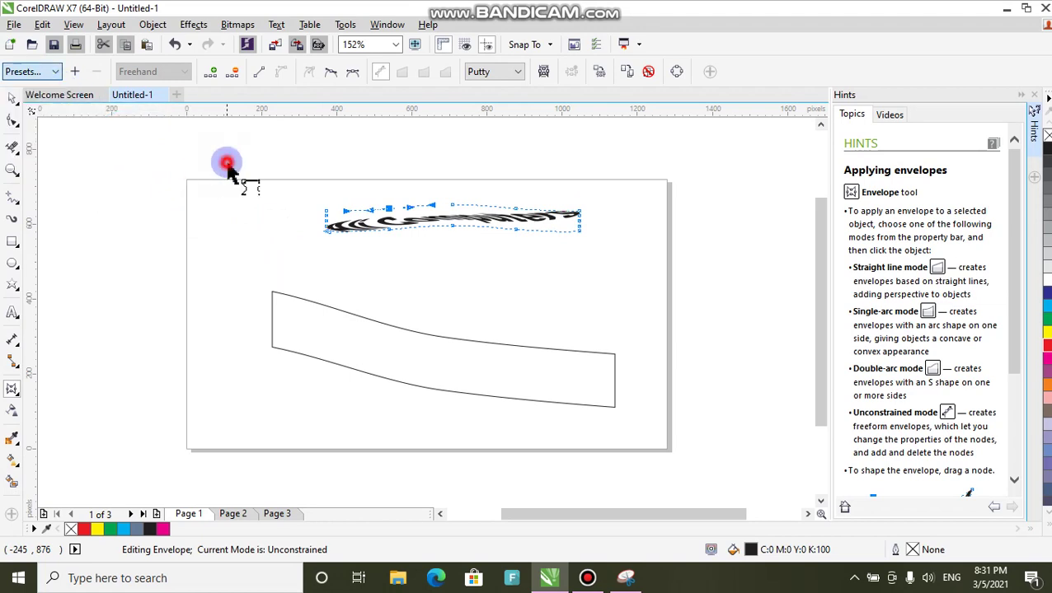
{"action": "key", "text": "alt+Down"}
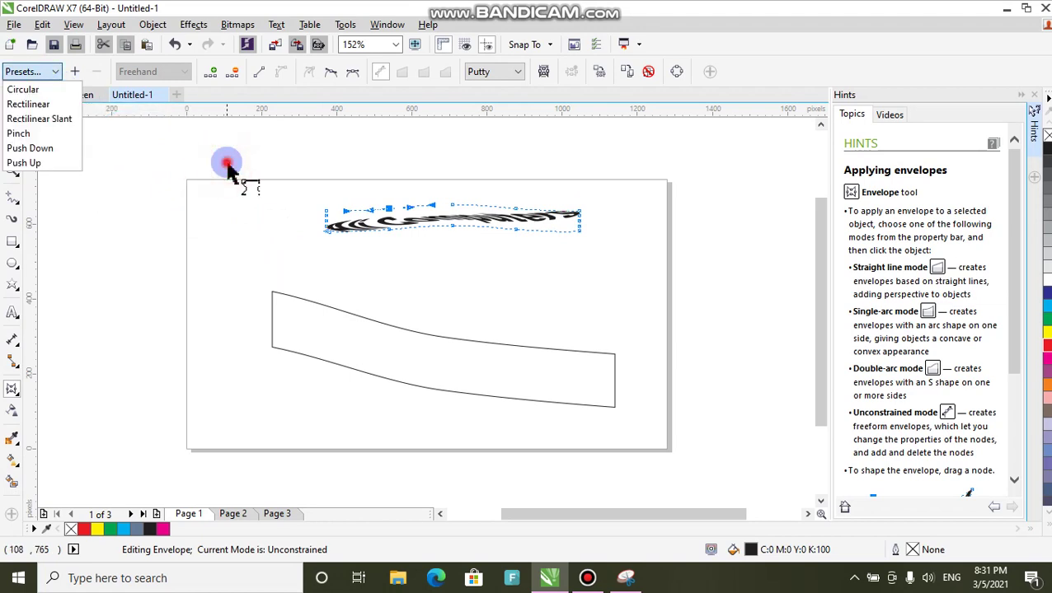
{"action": "left_click", "coordinate": [227, 165]}
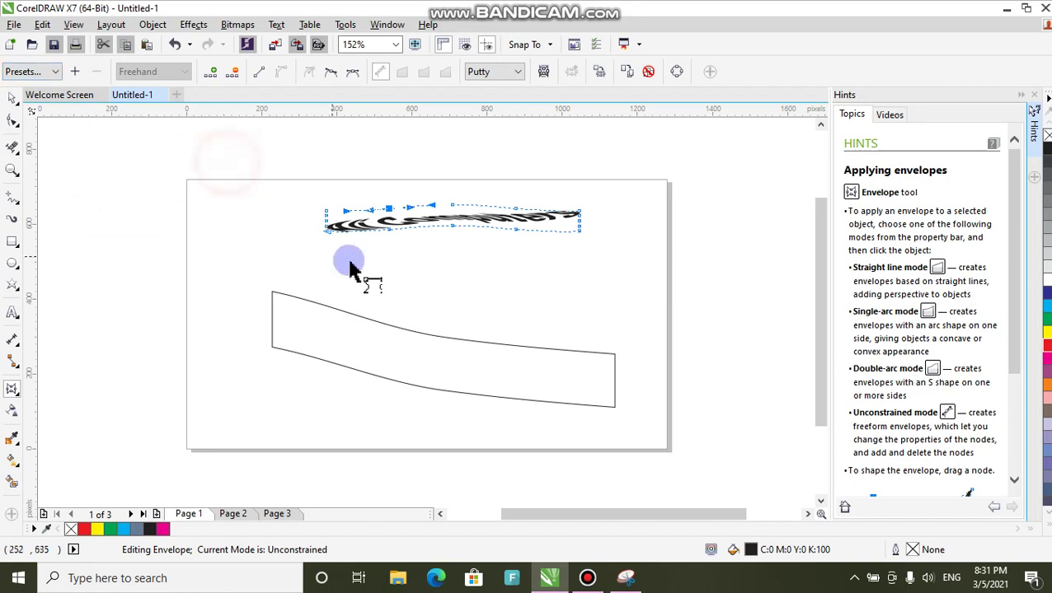
{"action": "left_click", "coordinate": [11, 97]}
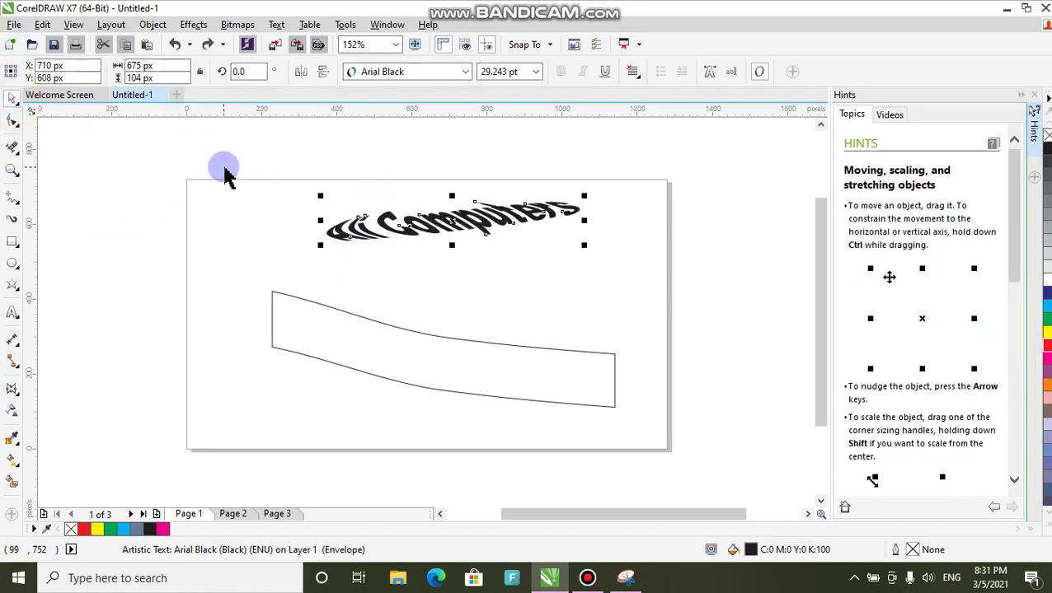
{"action": "key", "text": "ctrl+z"}
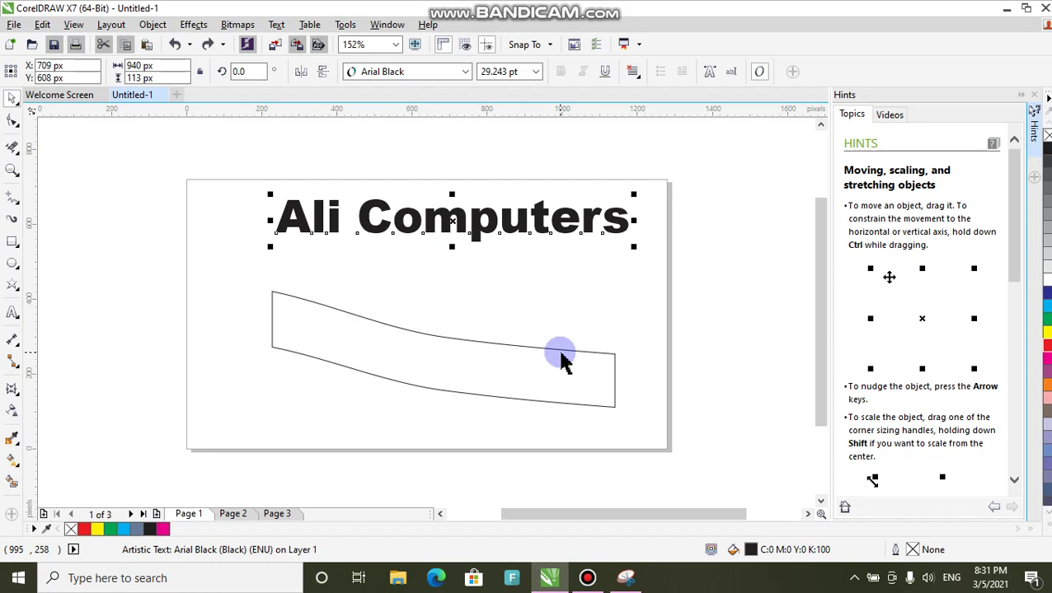
Bend the text into a V with a straight-line envelope, lowering its upper middle node about 55 px and its lower middle node about 80 px.
{"action": "left_click", "coordinate": [12, 390]}
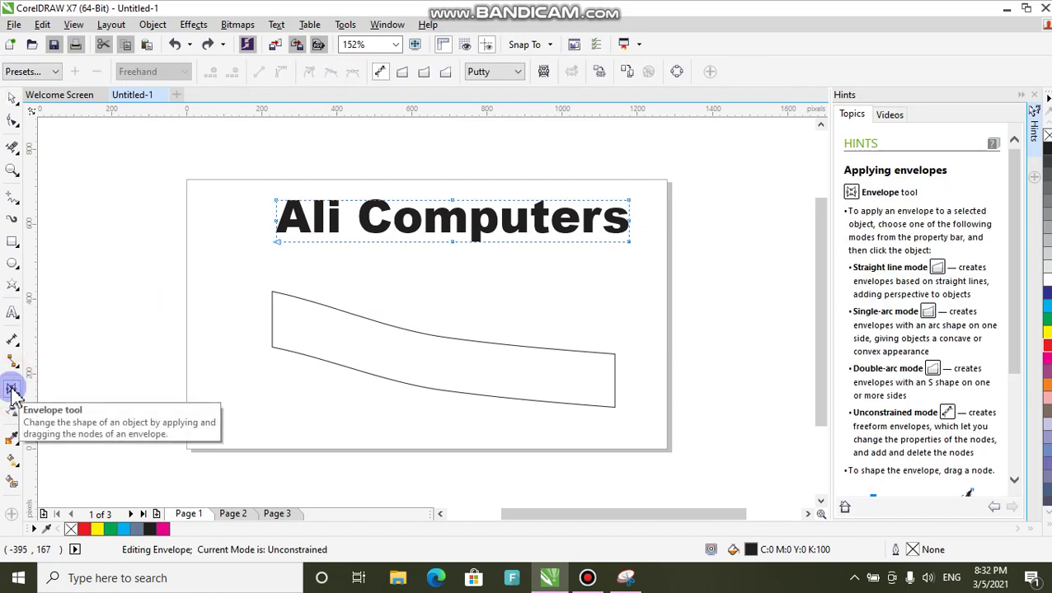
{"action": "left_click", "coordinate": [403, 73]}
{"action": "left_click_drag", "start_coordinate": [454, 200], "coordinate": [469, 220]}
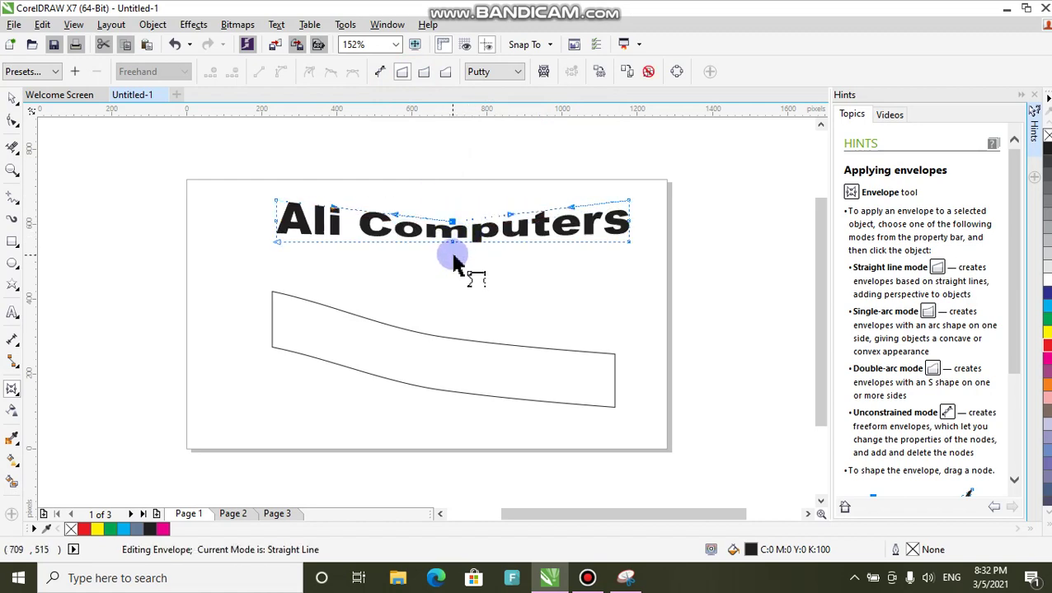
{"action": "left_click", "coordinate": [459, 579]}
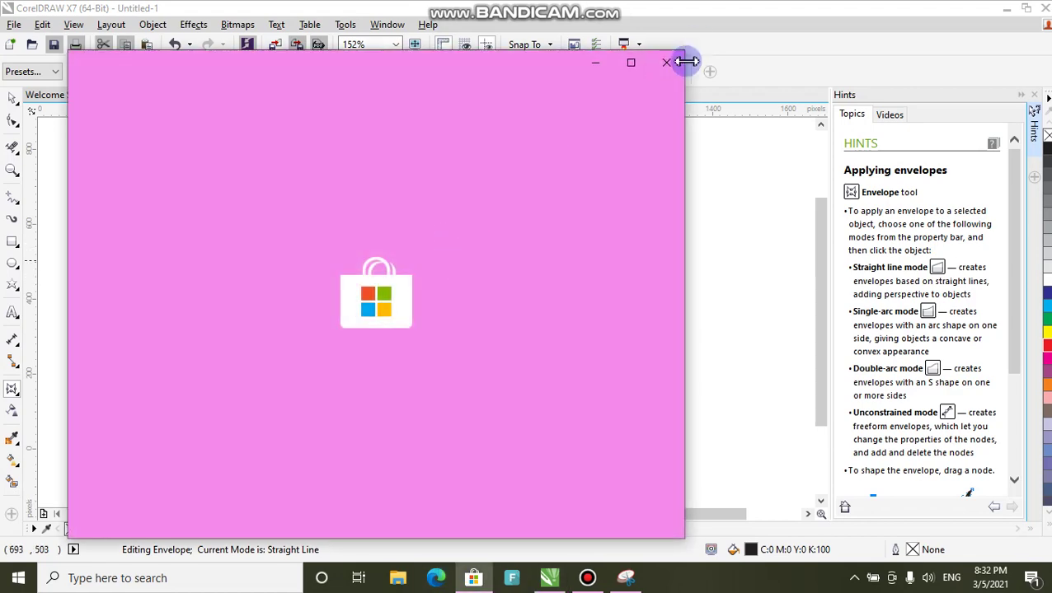
{"action": "left_click", "coordinate": [668, 63]}
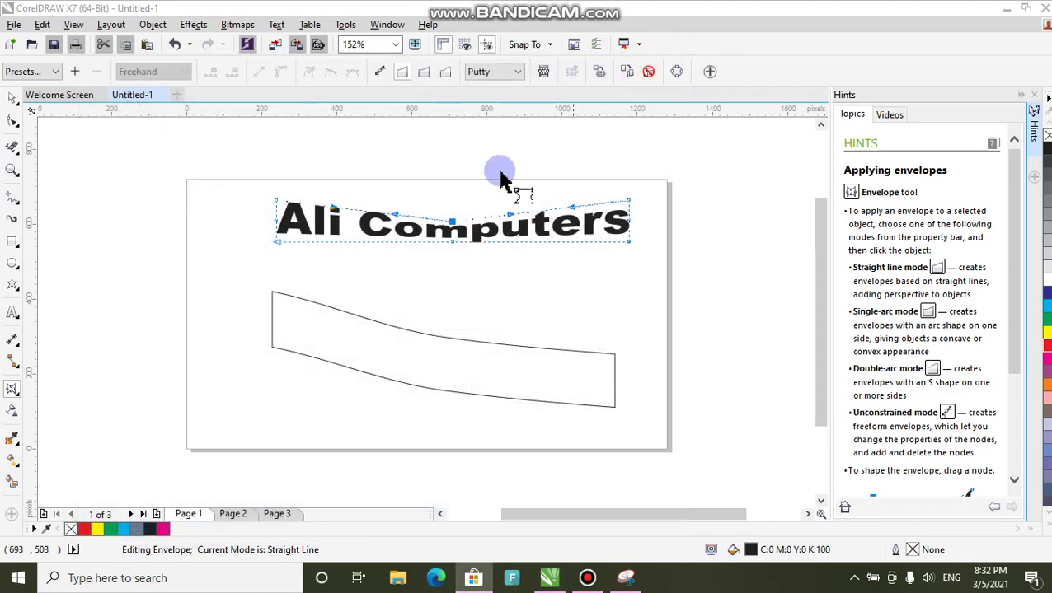
{"action": "left_click_drag", "start_coordinate": [453, 247], "coordinate": [456, 275]}
{"action": "left_click_drag", "start_coordinate": [600, 207], "coordinate": [618, 221]}
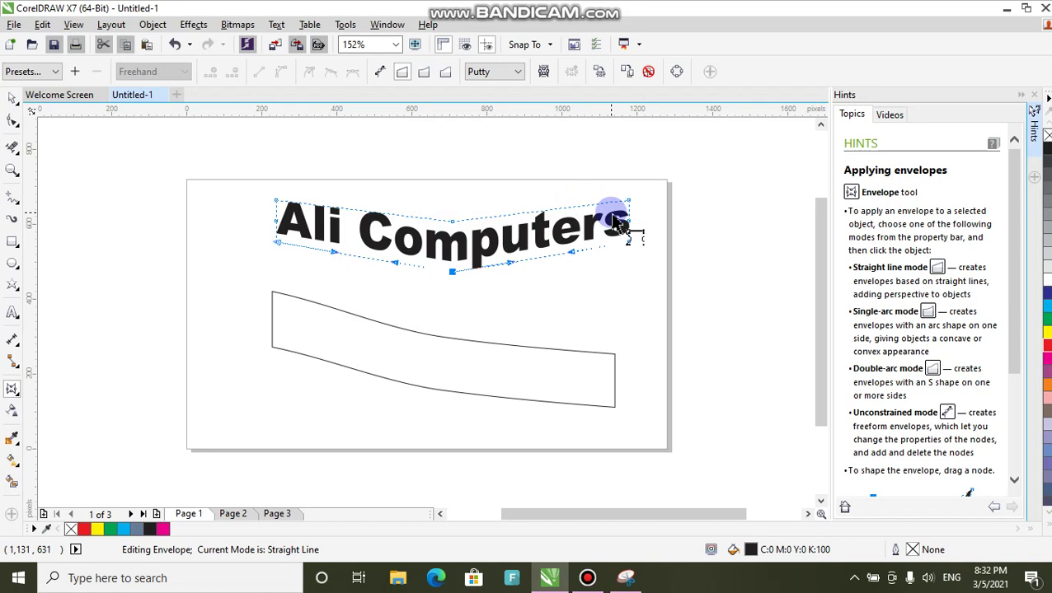
{"action": "left_click", "coordinate": [587, 578]}
{"action": "left_click", "coordinate": [587, 578]}
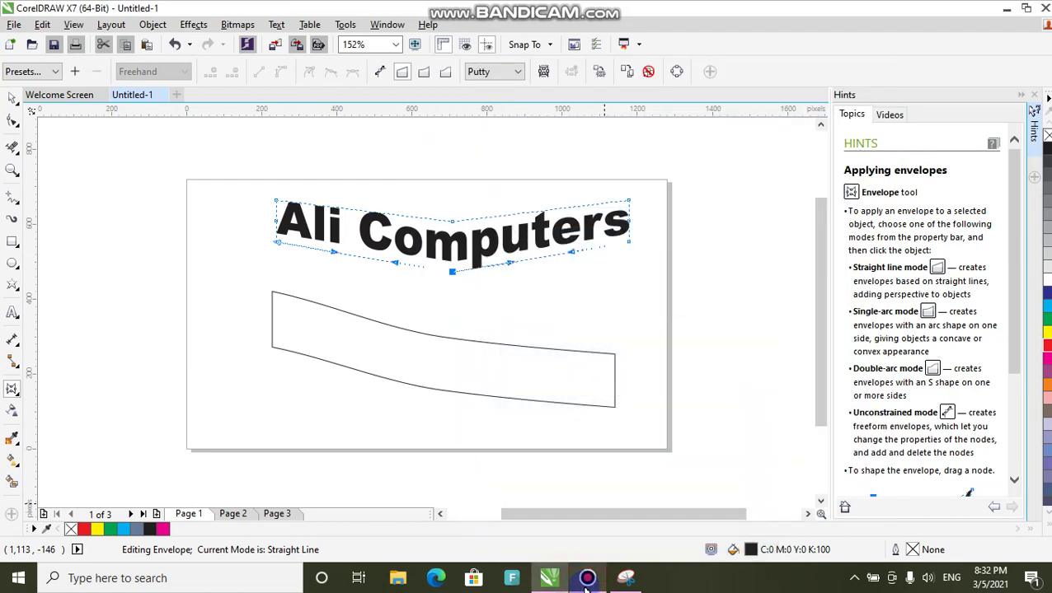